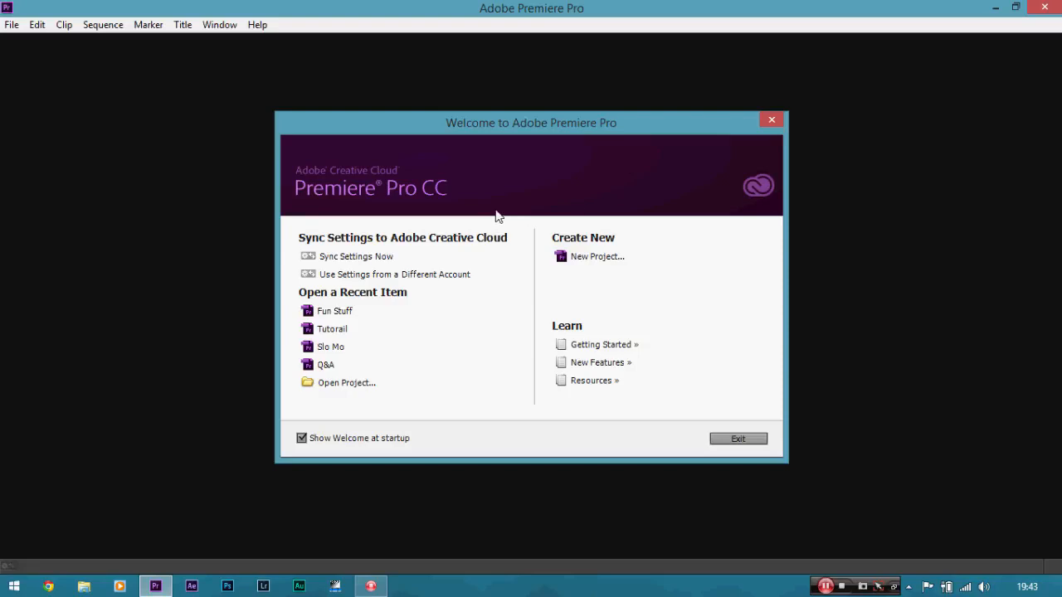
Create a new project named "Fuun Stuff" in the default location with the default general settings
left_click(567, 258)
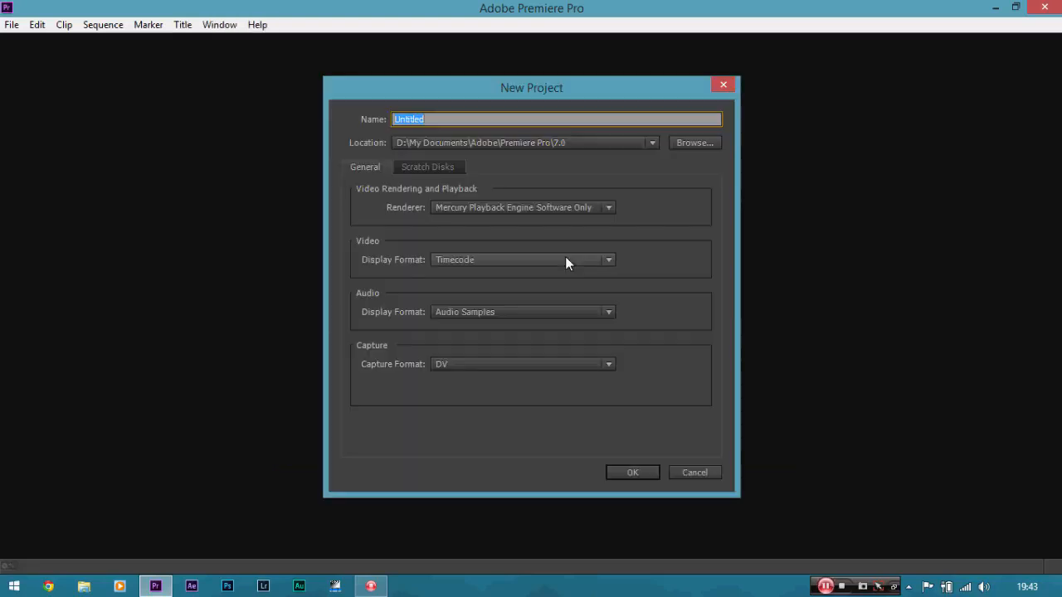
key("BackSpace")
type("Fuun Stuf")
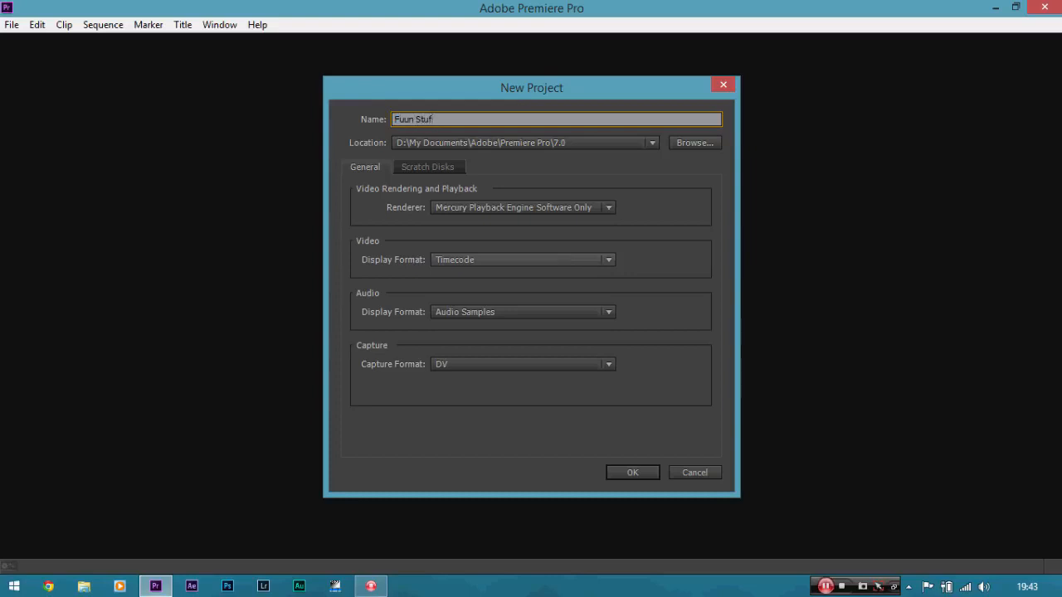
type("f")
left_click(631, 475)
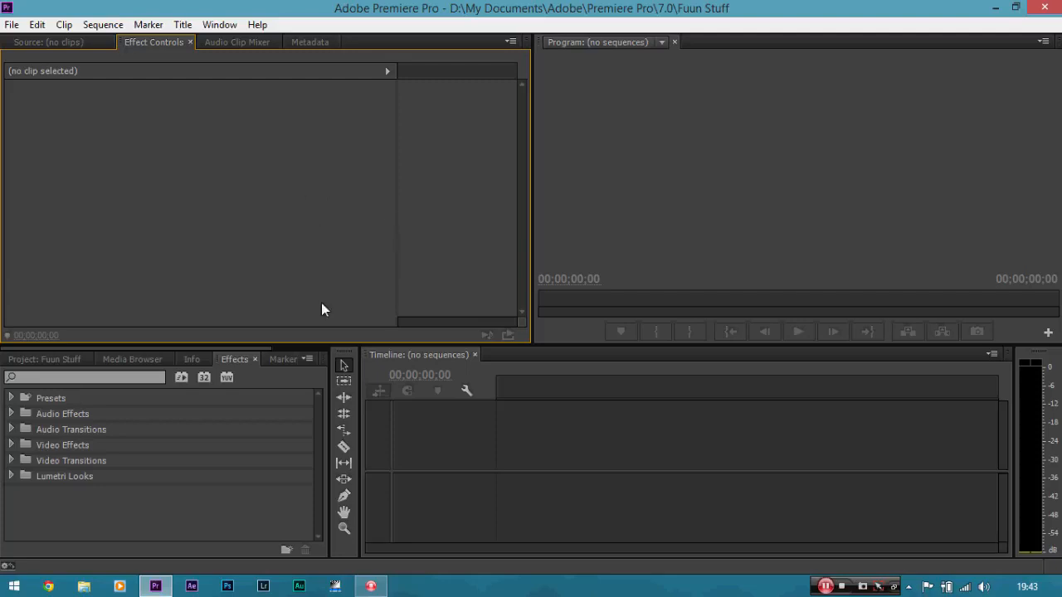
Start a new sequence and choose the DSLR 1080p24 preset from the Digital SLR 1080p group
left_click(12, 24)
mouse_move(54, 43)
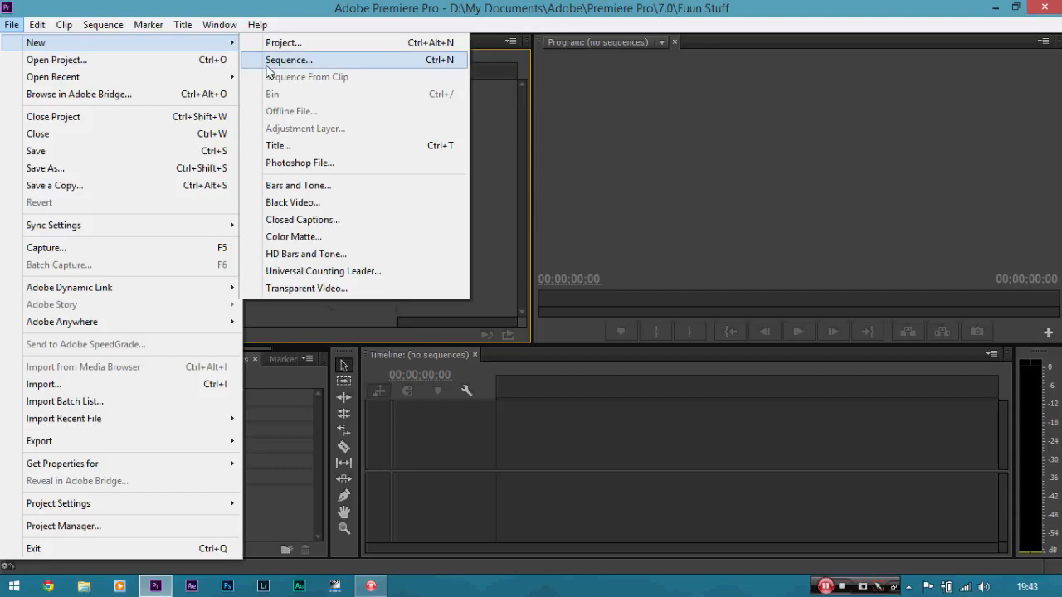
left_click(294, 60)
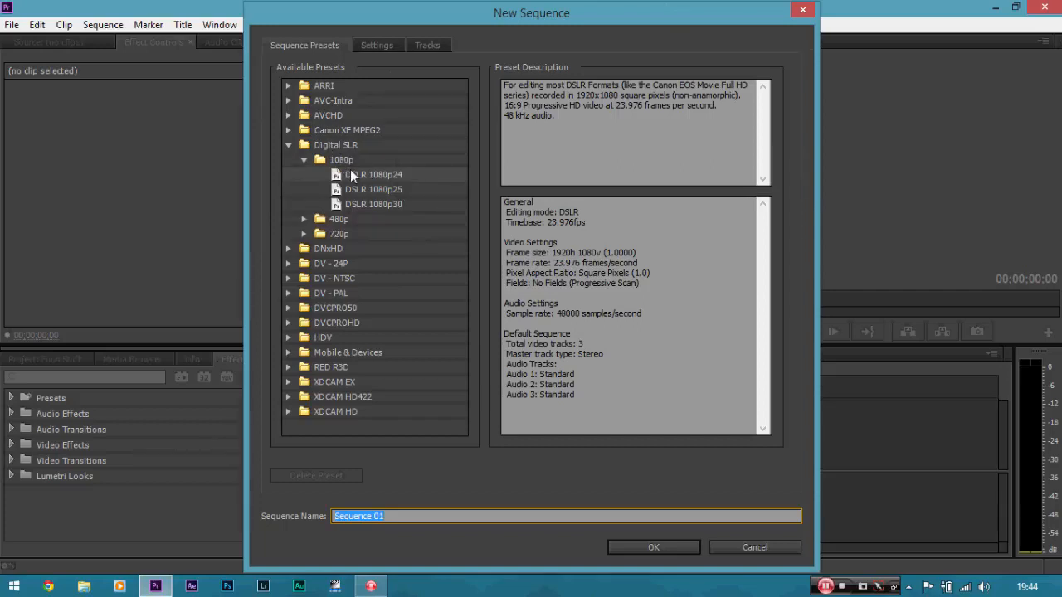
left_click(397, 174)
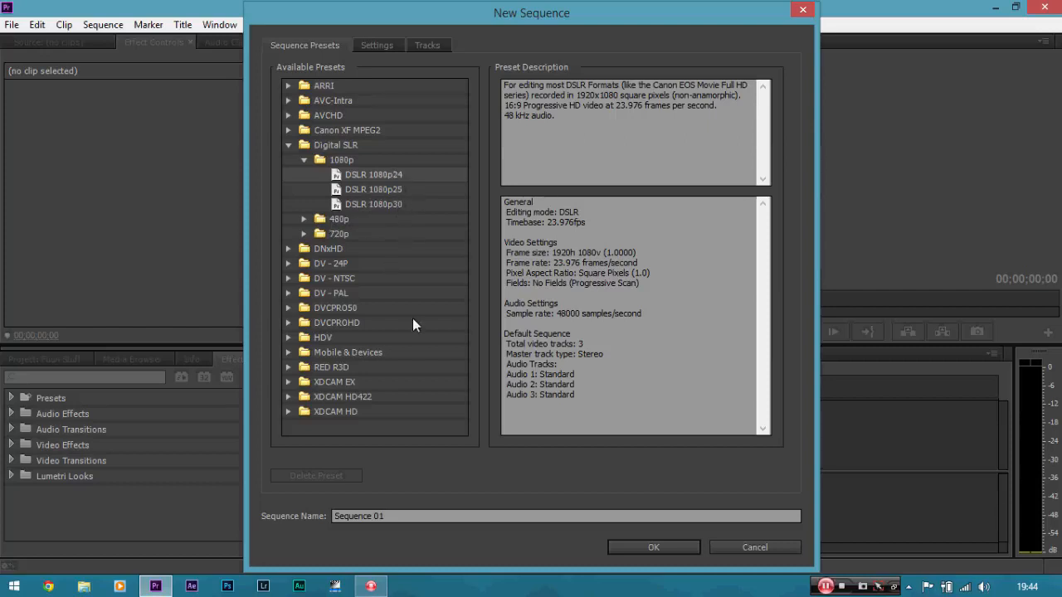
Look through the RED R3D presets, including 5K, and the DV - NTSC sequence presets
left_click(289, 367)
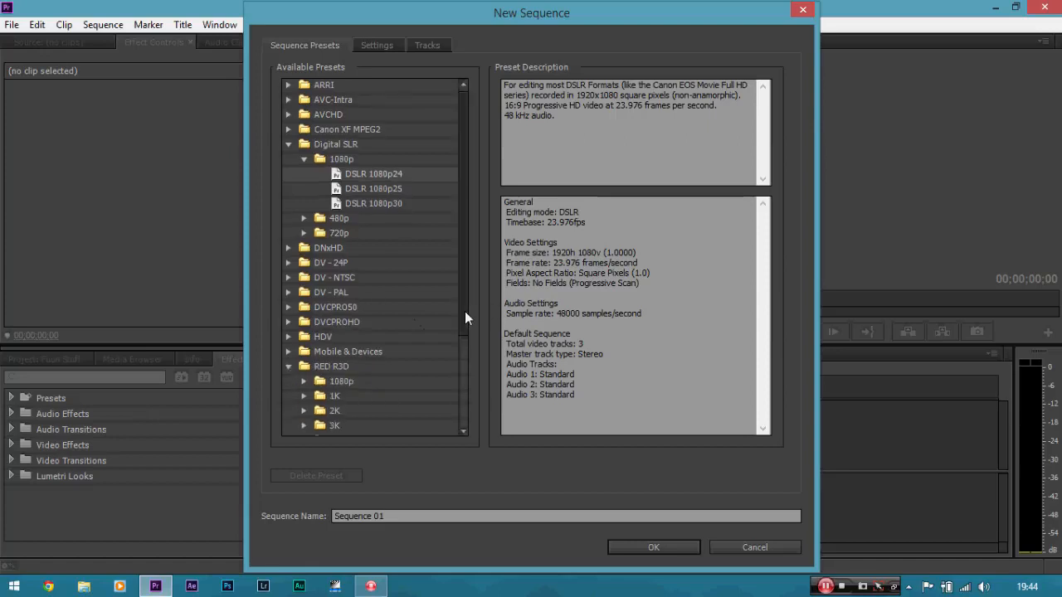
left_click_drag(466, 317, 448, 385)
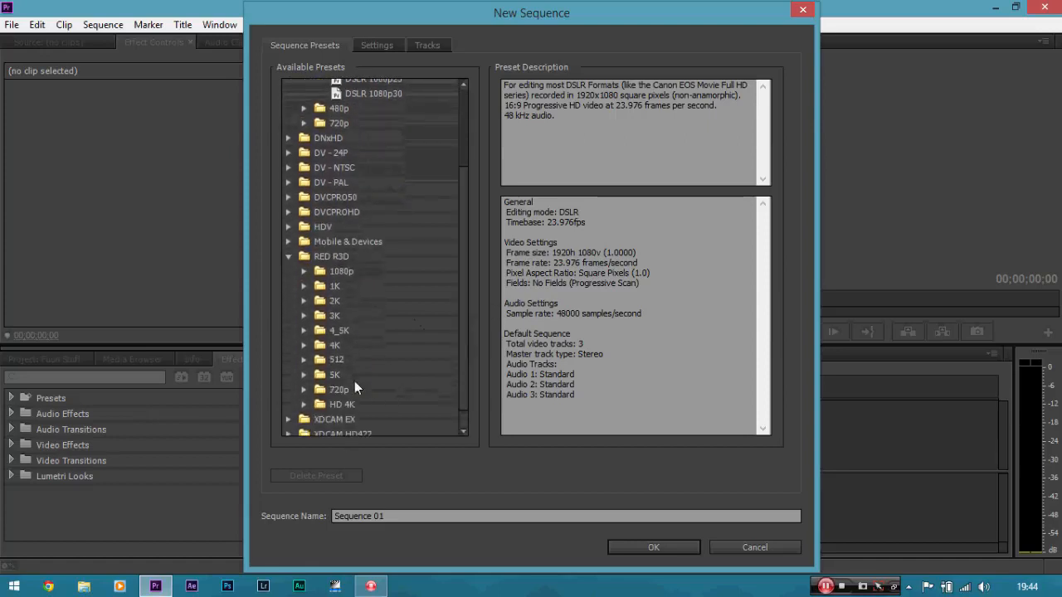
left_click(305, 376)
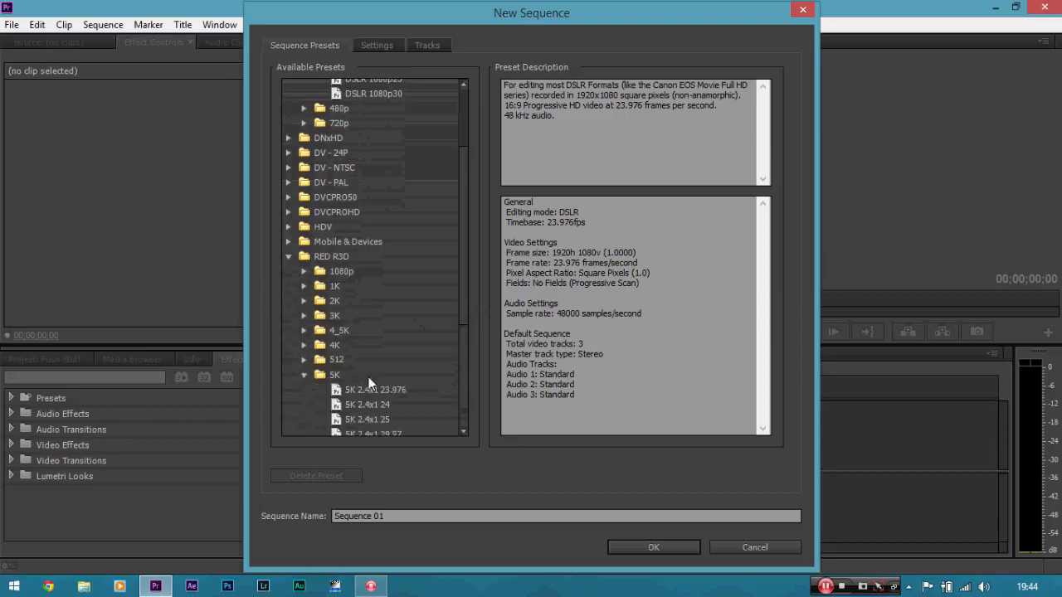
left_click(304, 375)
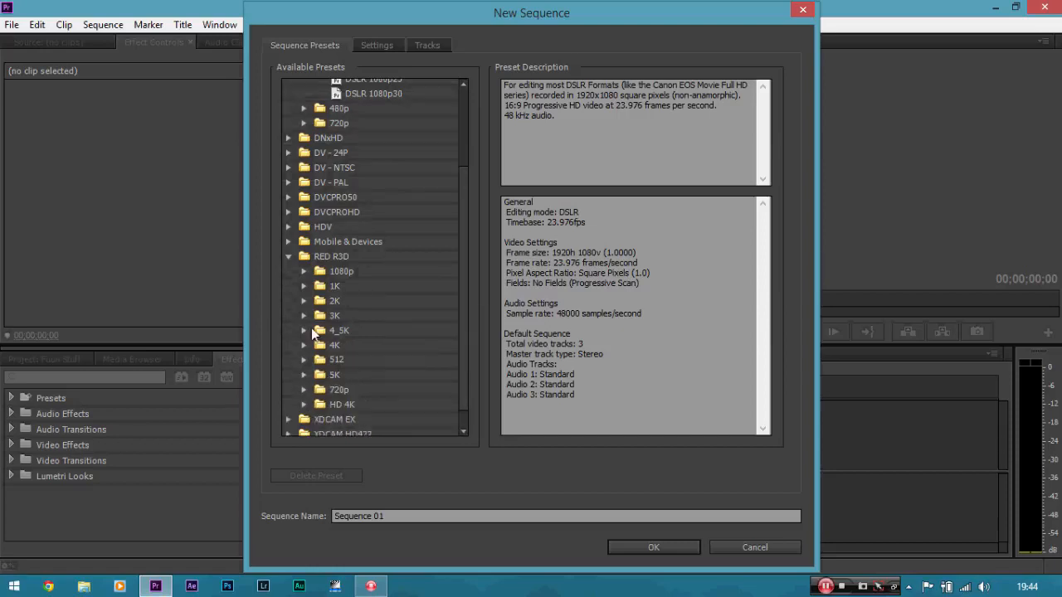
left_click(289, 258)
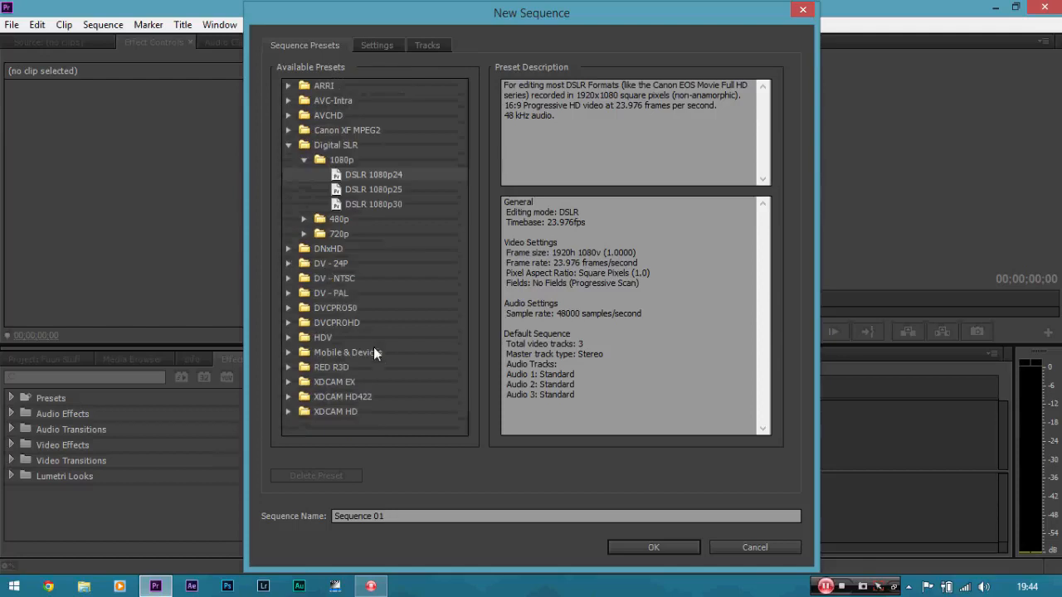
left_click(290, 279)
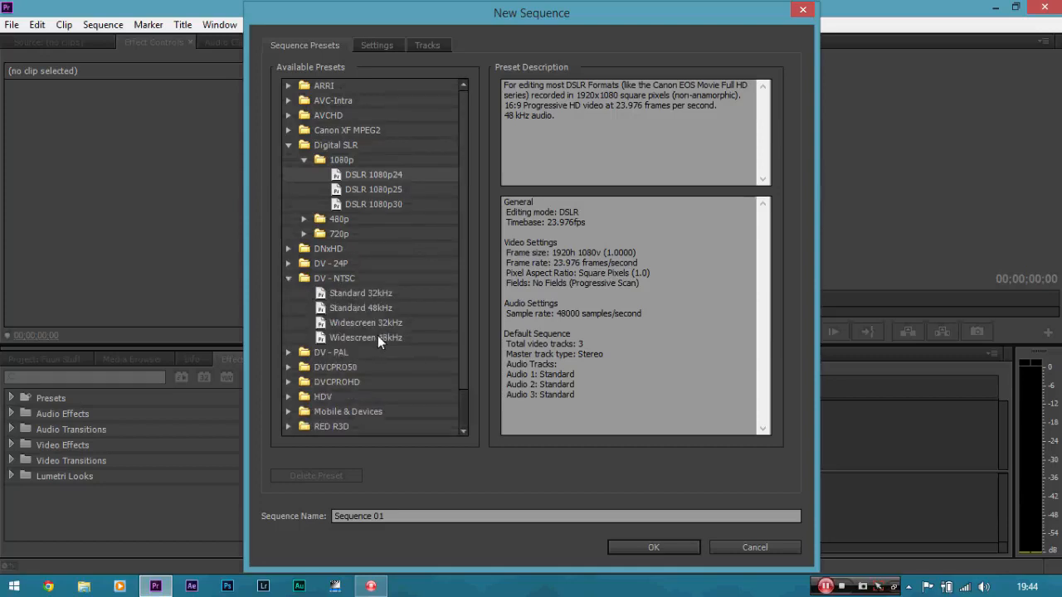
left_click(288, 278)
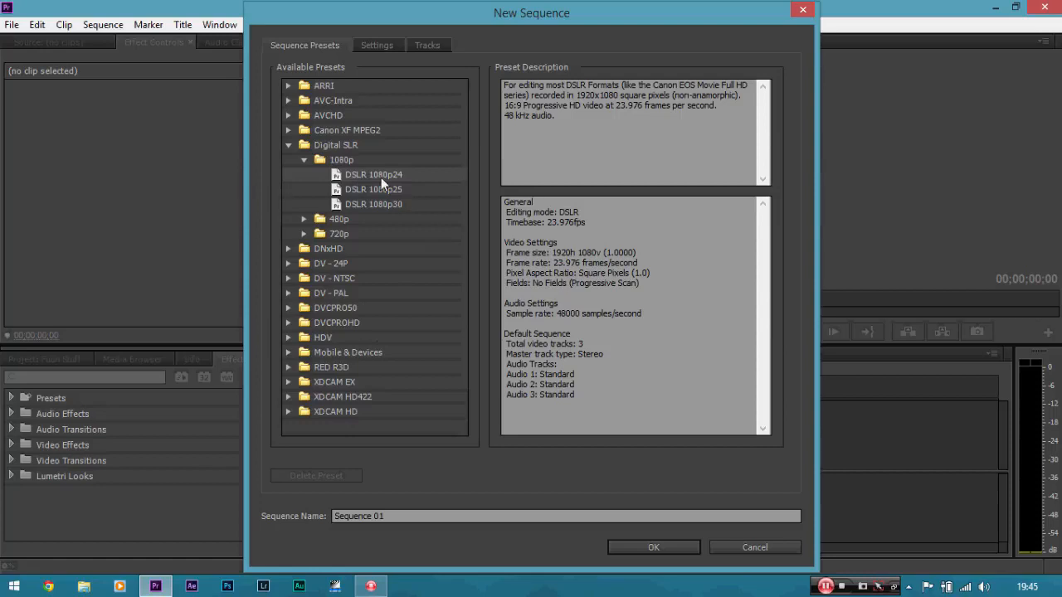
Review the preset's frame size and timebase settings, and create Sequence 01 from DSLR 1080p24
left_click(378, 47)
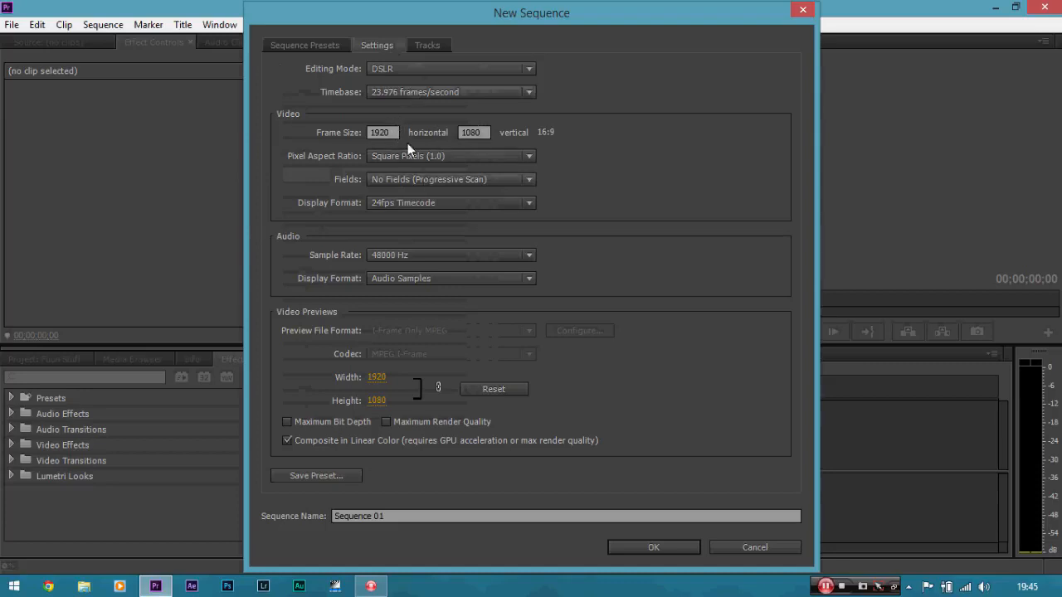
left_click(307, 46)
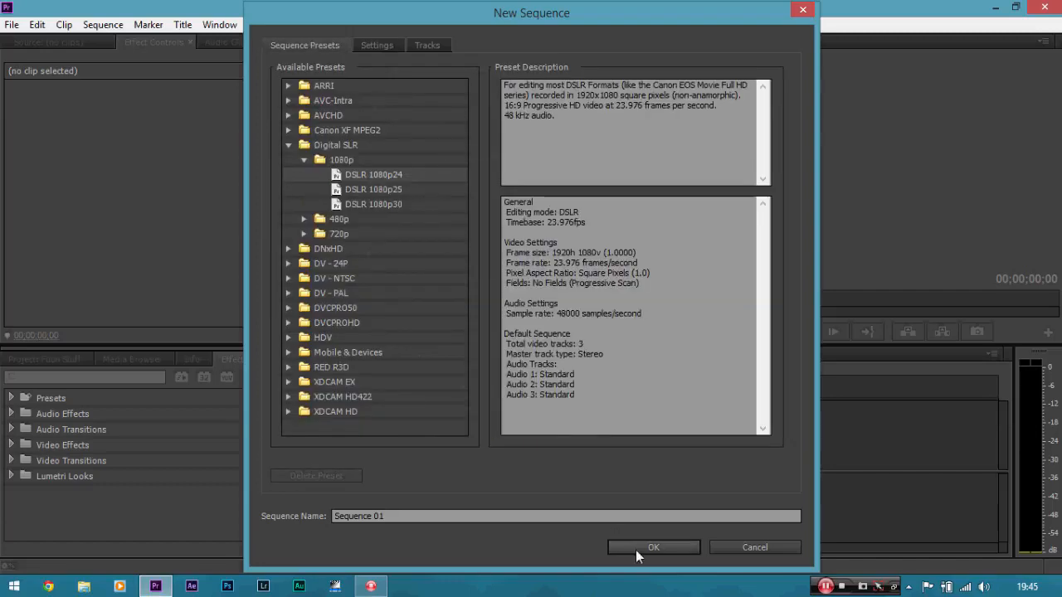
left_click(635, 549)
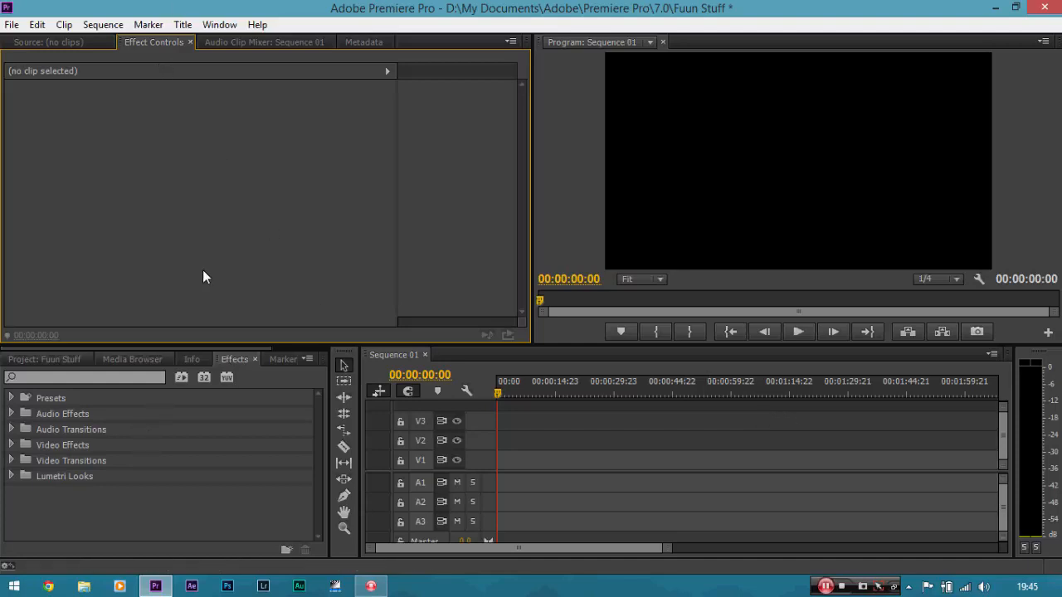
Import _DSC5689.MOV from the Desktop into the project and place it at the start of video track V1
left_click(58, 358)
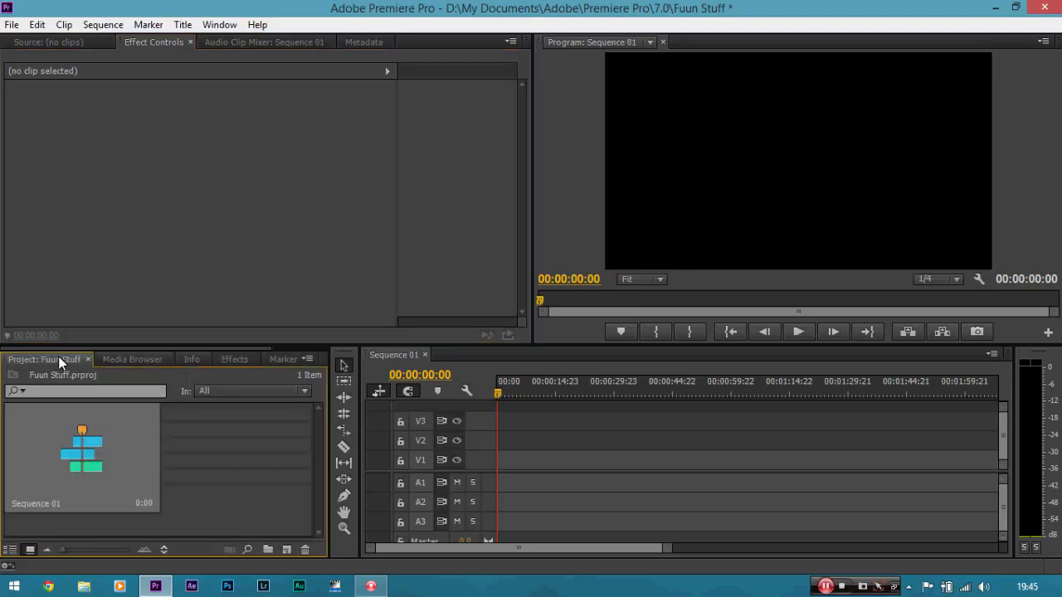
right_click(214, 439)
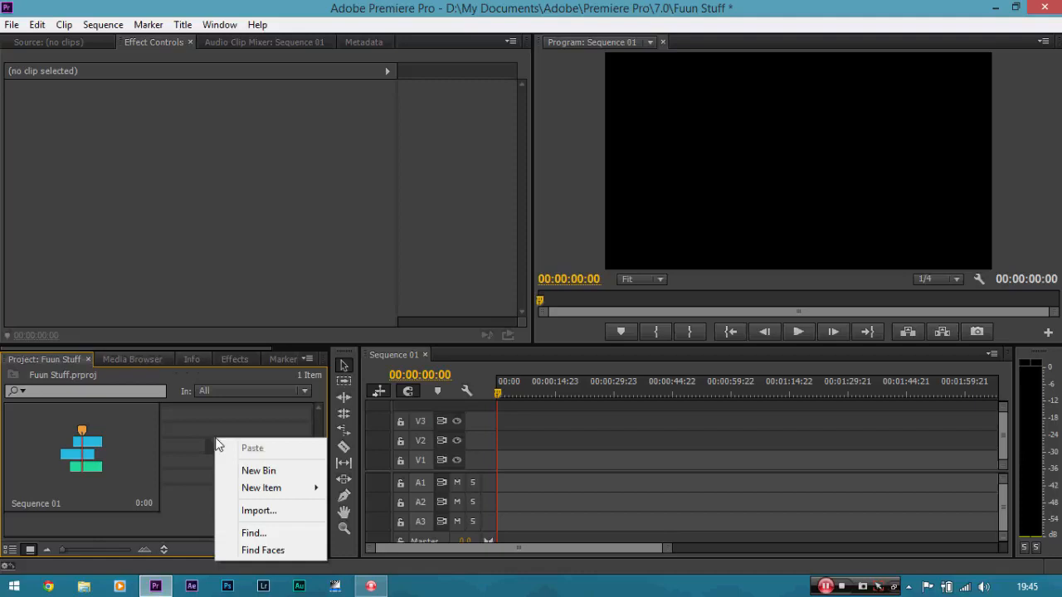
left_click(274, 510)
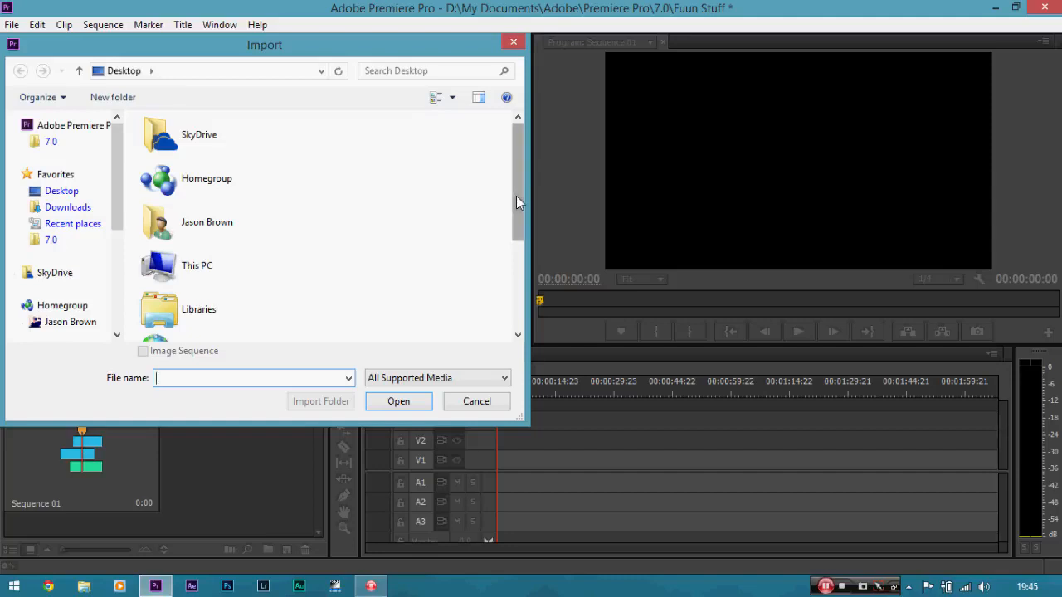
left_click_drag(516, 203, 512, 286)
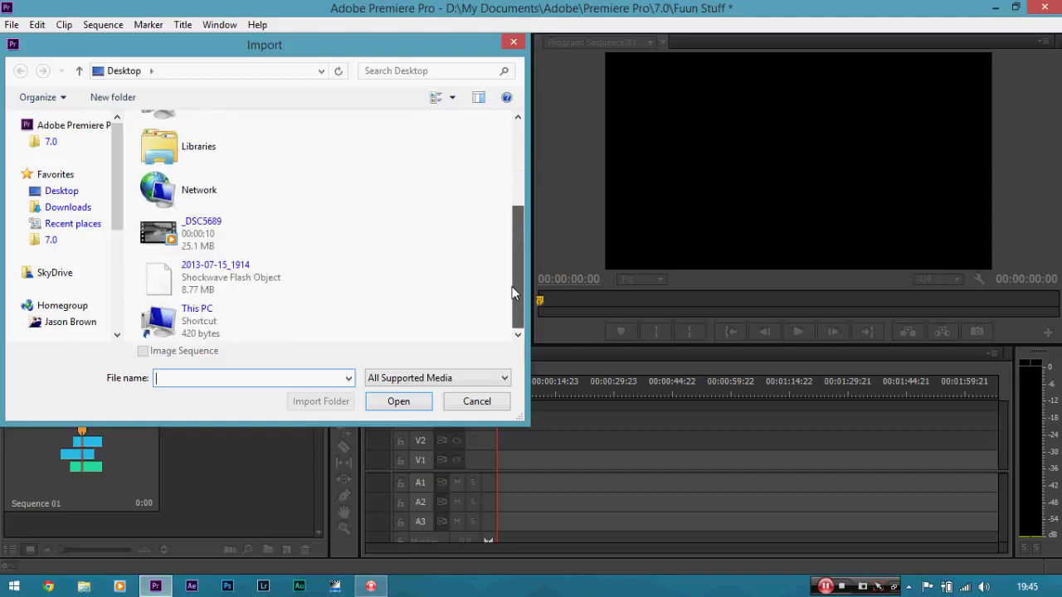
double_click(221, 237)
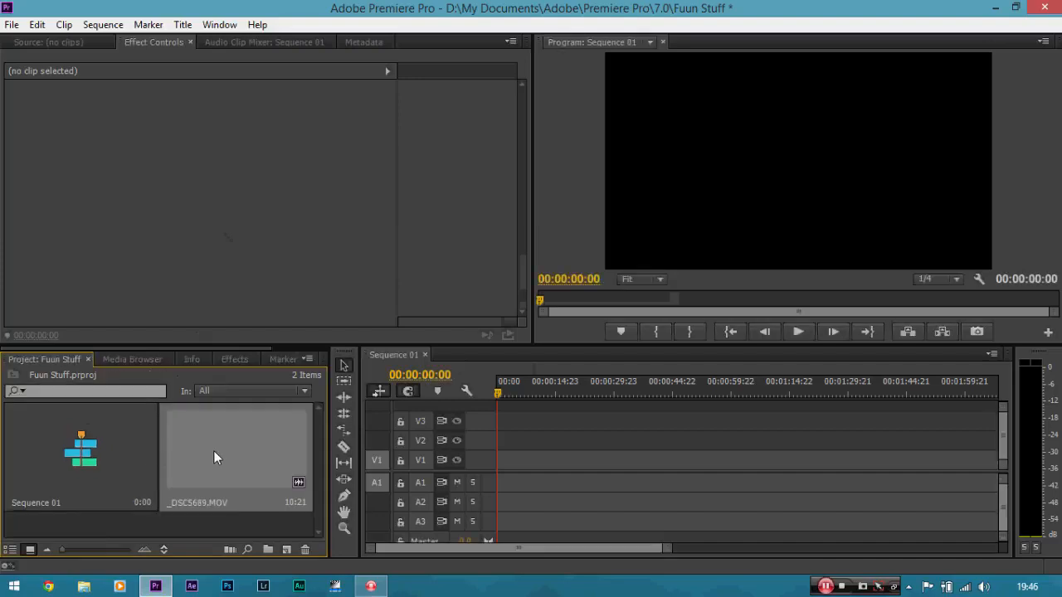
left_click_drag(214, 451, 522, 465)
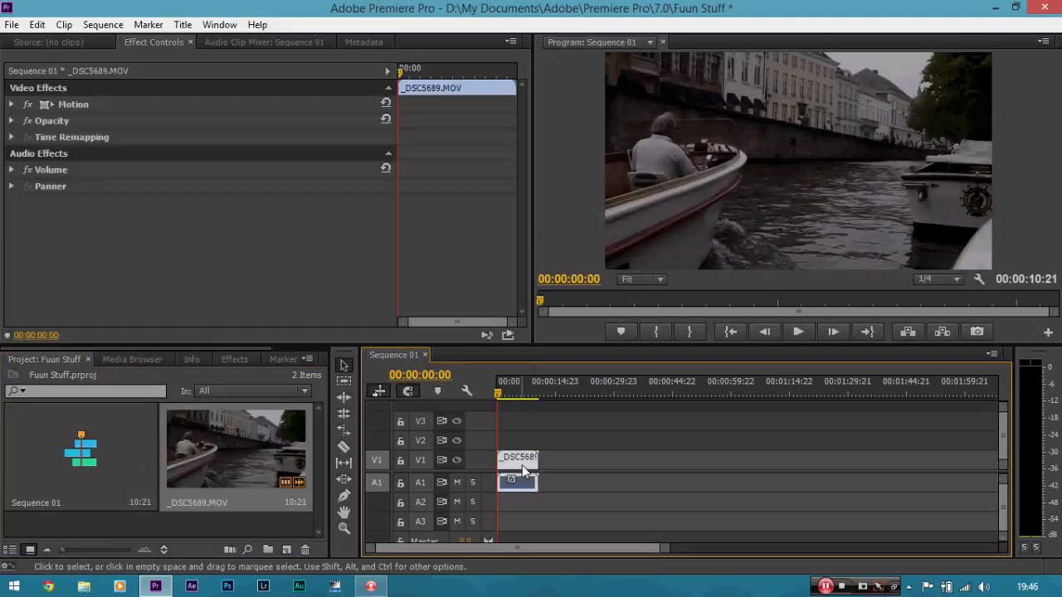
Inspect the _DSC5689.MOV clip in the timeline at several zoom levels, ending with a magnified view of the whole clip
key("=")
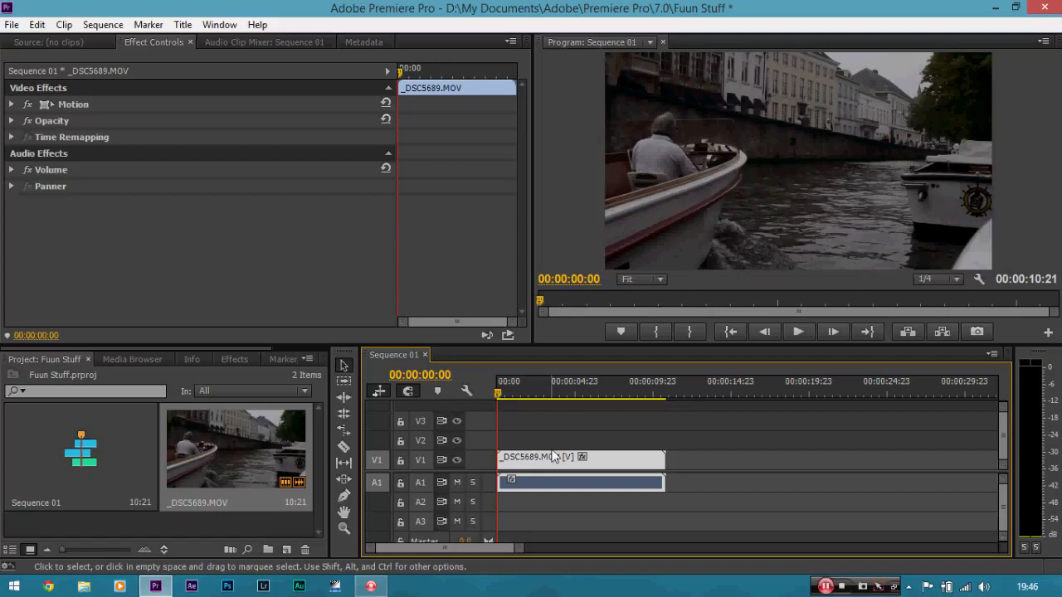
key("minus")
key("minus")
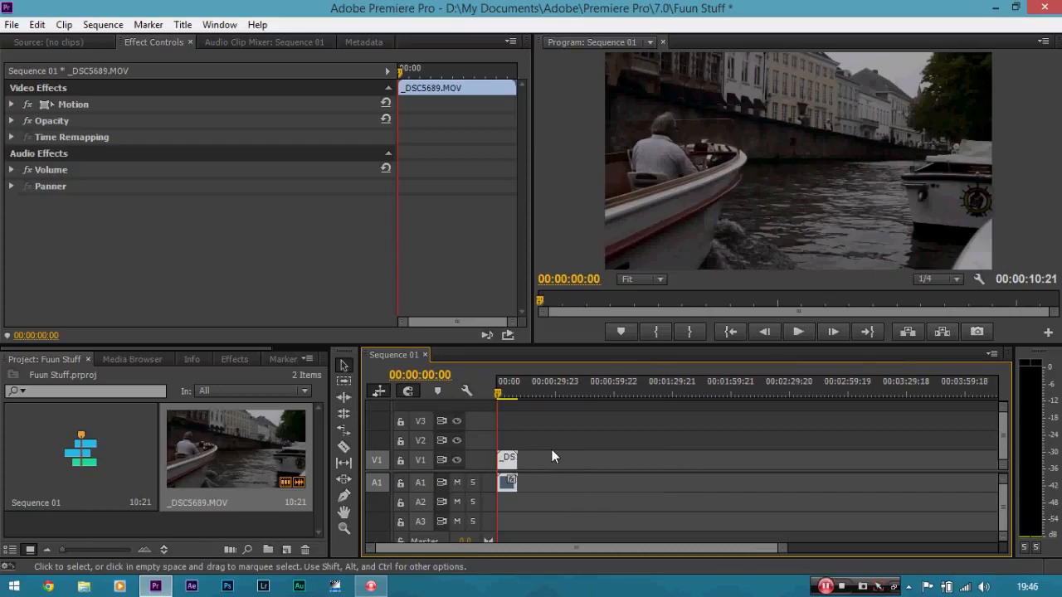
key("equal")
key("minus")
key("equal")
key("equal")
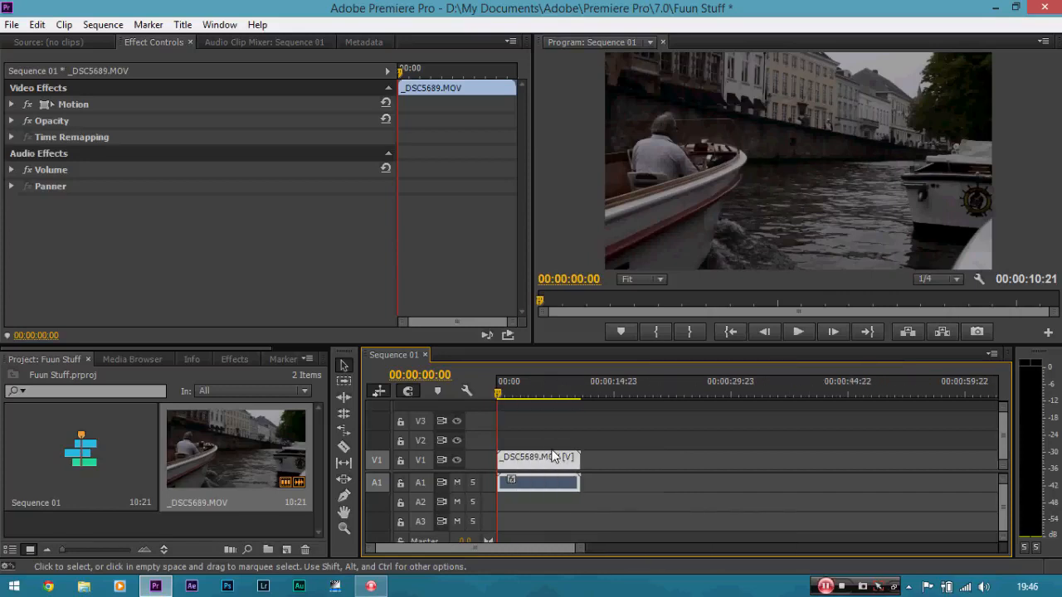
key("minus")
key("minus")
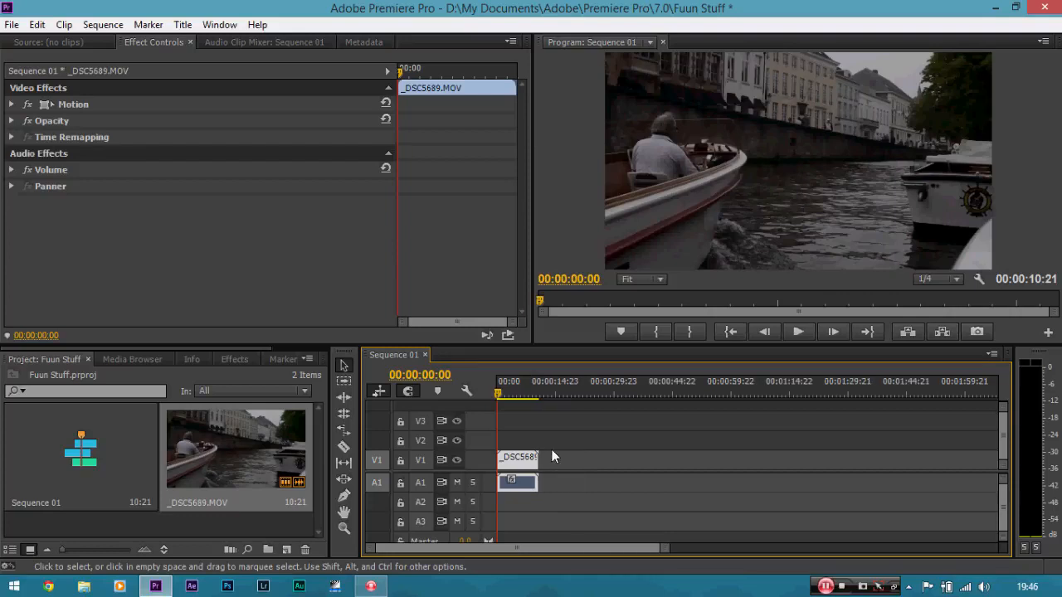
key("equal")
key("equal")
key("minus")
key("equal")
key("minus")
key("minus")
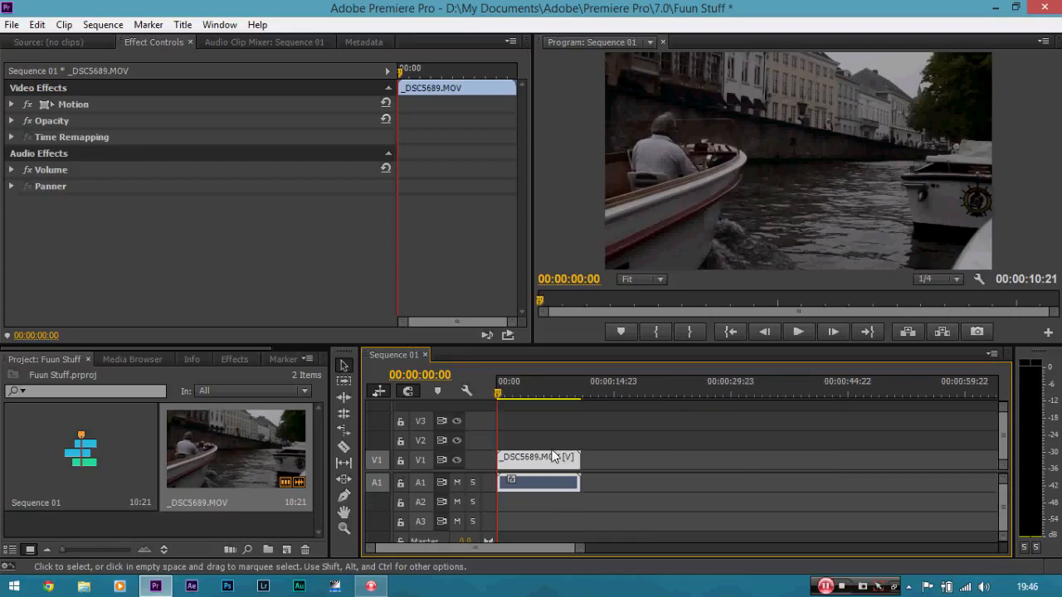
key("equal")
key("equal")
key("equal")
key("minus")
key("minus")
key("minus")
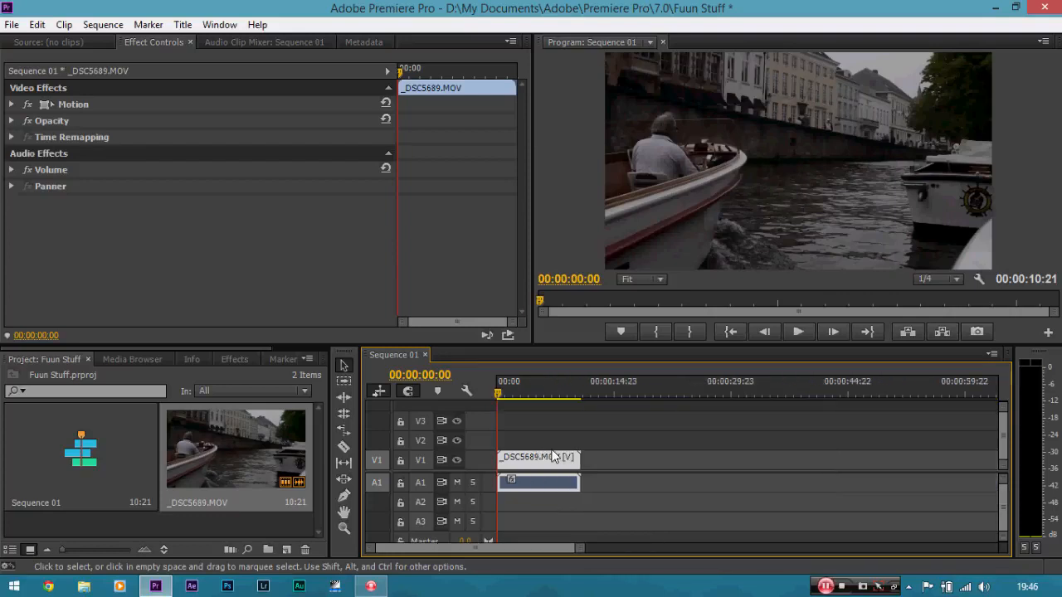
key("equal")
key("equal")
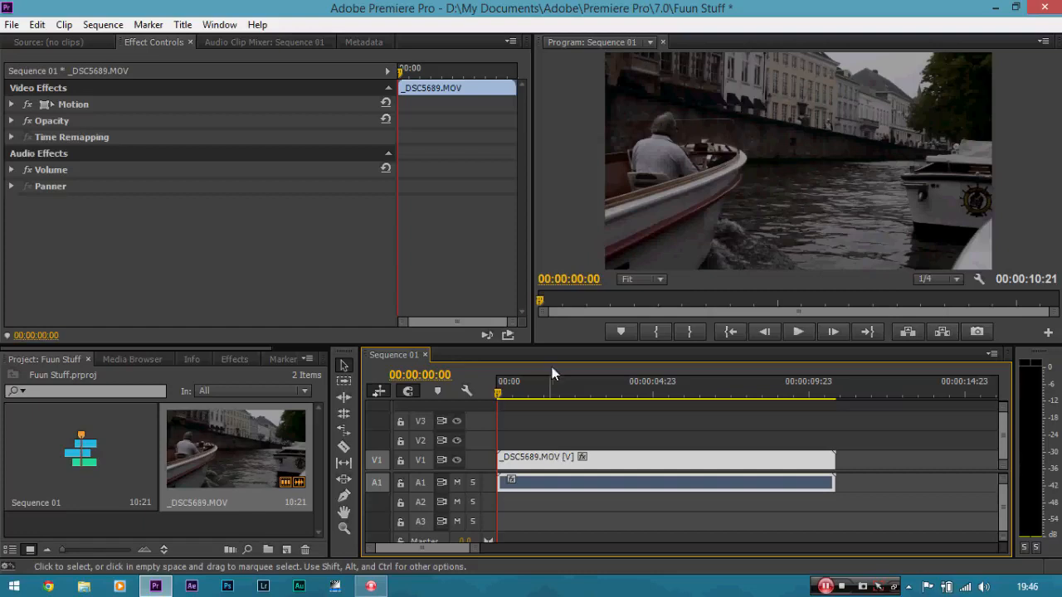
left_click_drag(475, 552, 623, 536)
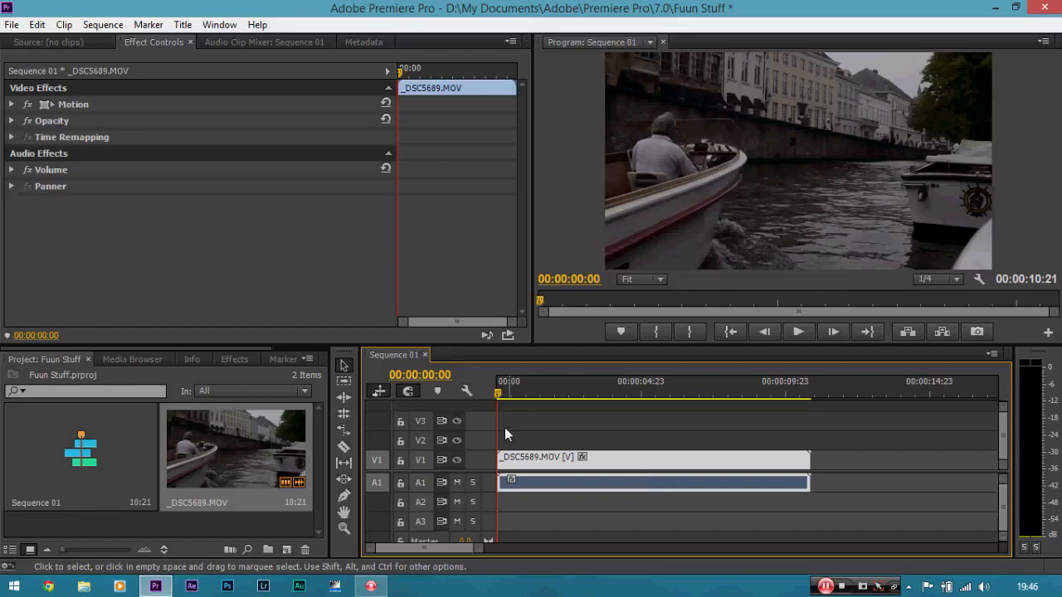
Put the playhead at the start of the sequence and set the Program monitor's playback resolution to 1/4
left_click_drag(501, 392, 473, 393)
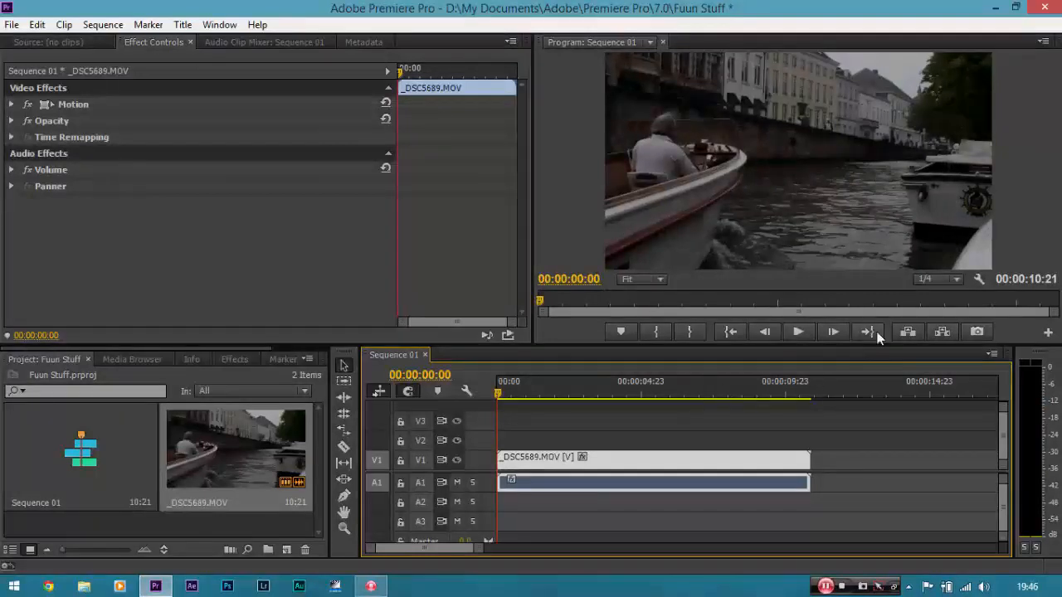
left_click(954, 280)
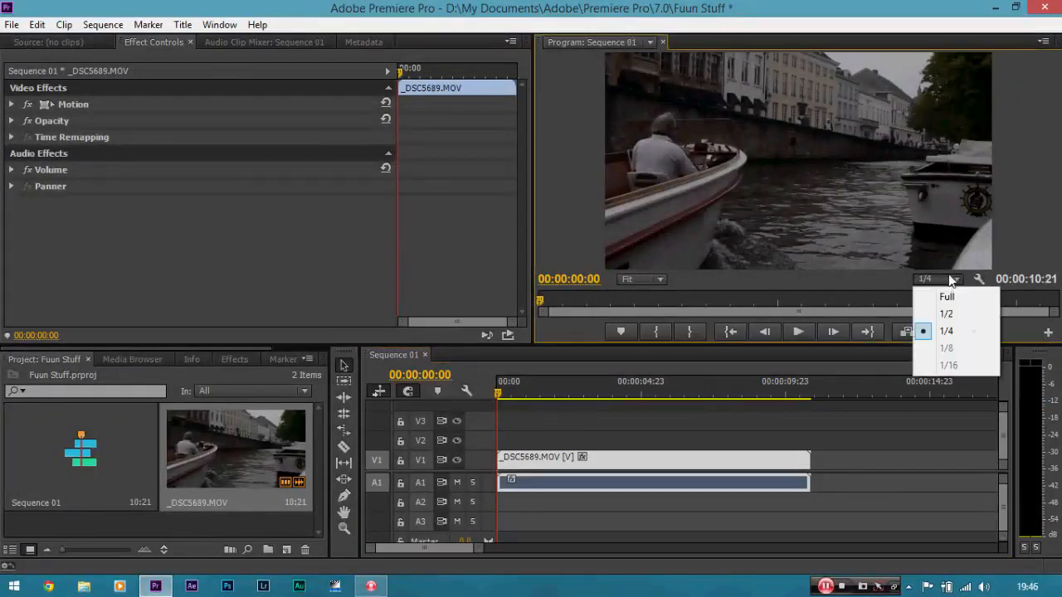
left_click(954, 332)
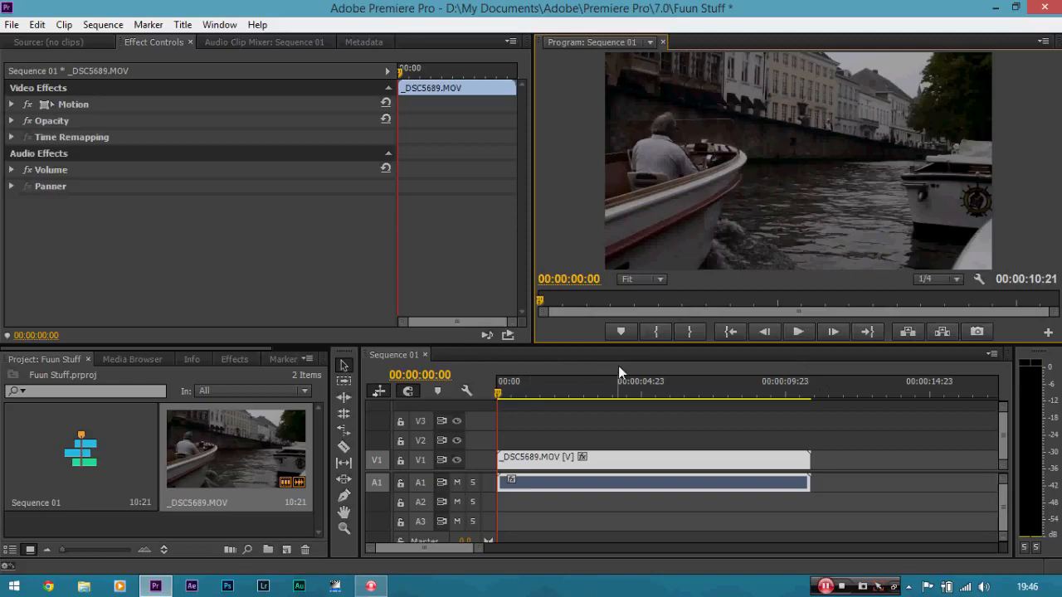
left_click(934, 279)
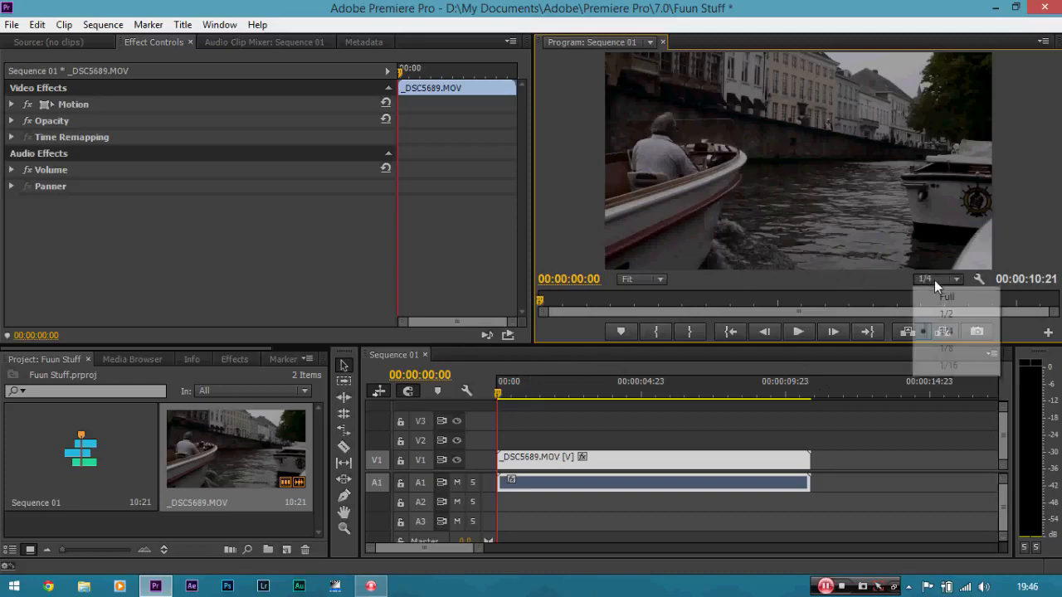
left_click(930, 332)
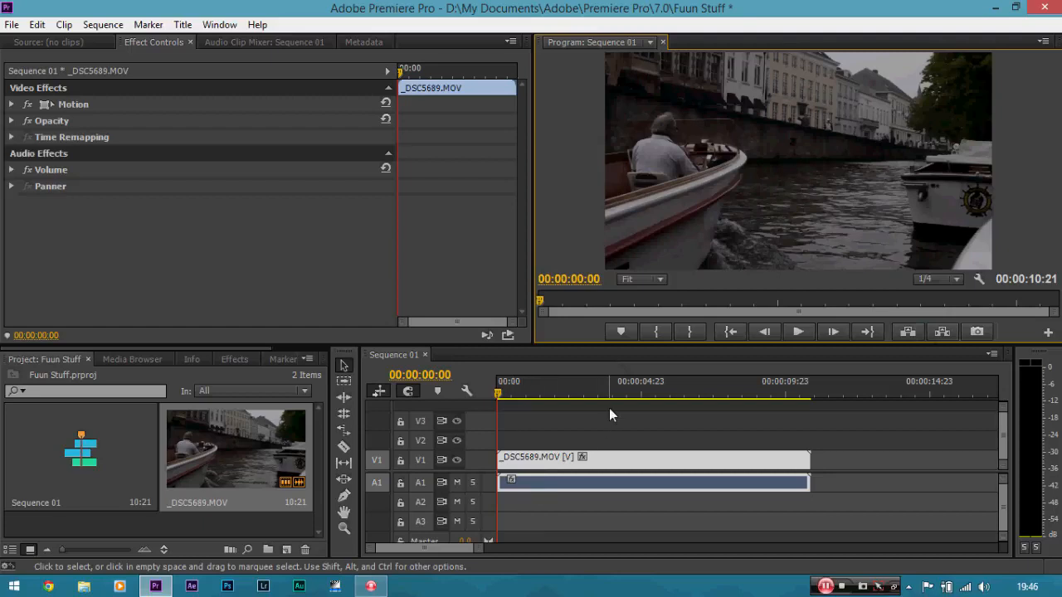
Move the playhead to 00:00:02:13, try trimming the start of _DSC5689.MOV to that point, and undo the trim
left_click_drag(501, 389, 571, 397)
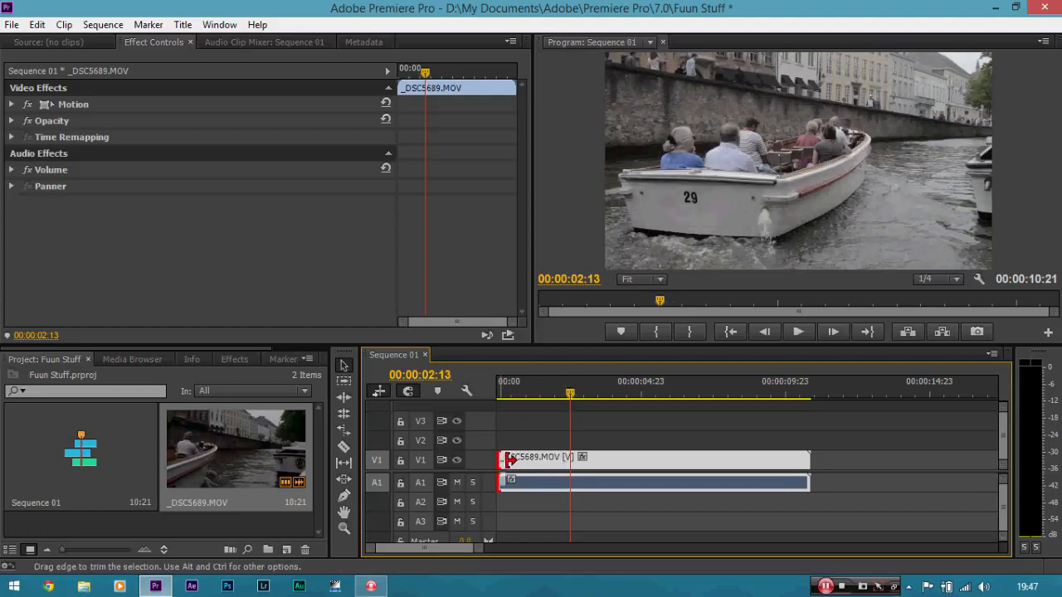
left_click_drag(501, 461, 571, 460)
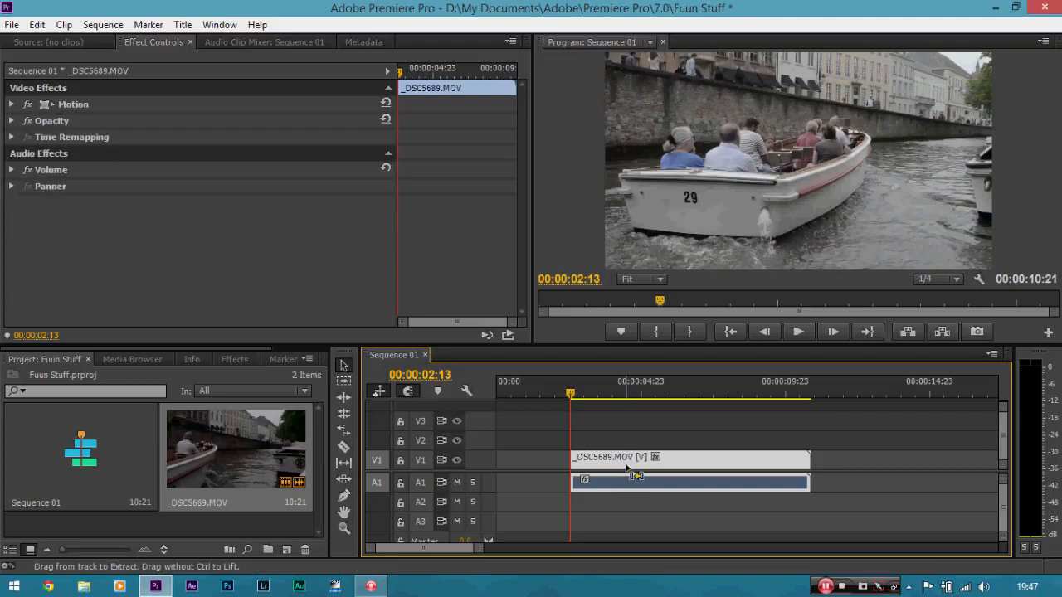
key("ctrl+z")
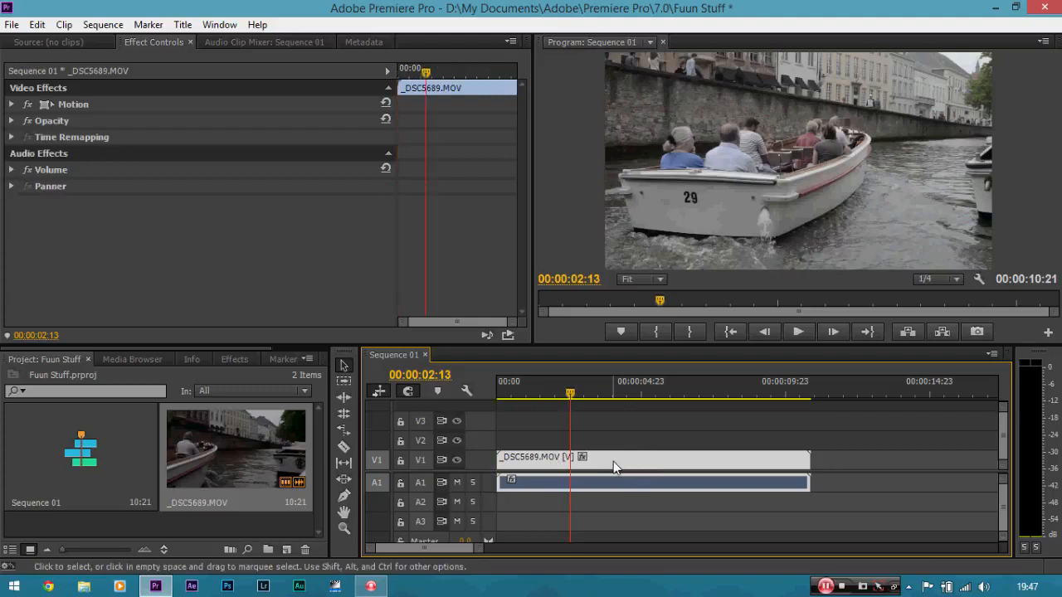
Split _DSC5689.MOV at 00:00:02:13 with the Razor tool and delete the section before the cut
key("c")
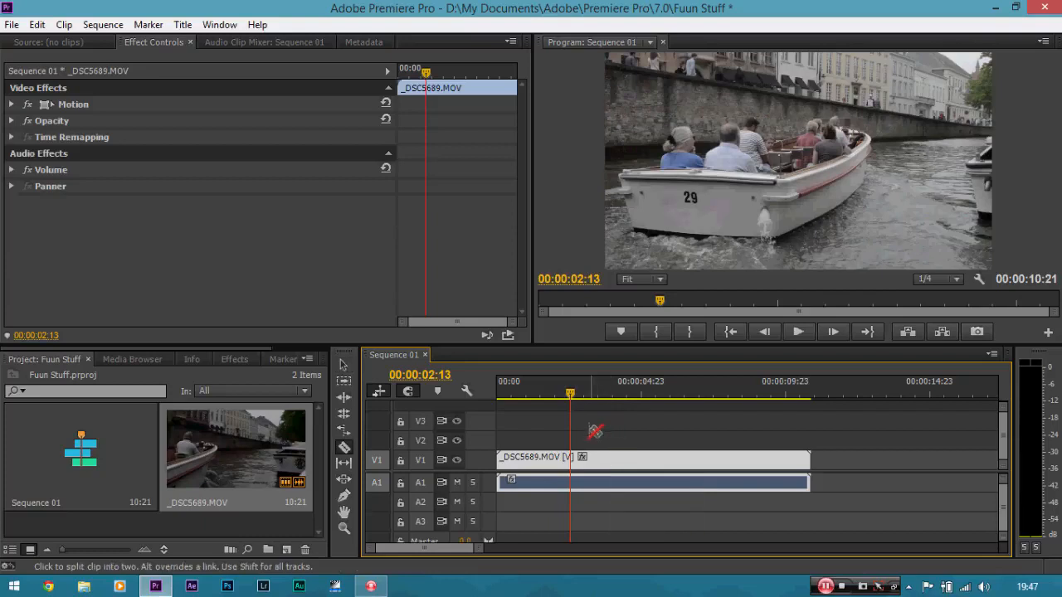
left_click(571, 459)
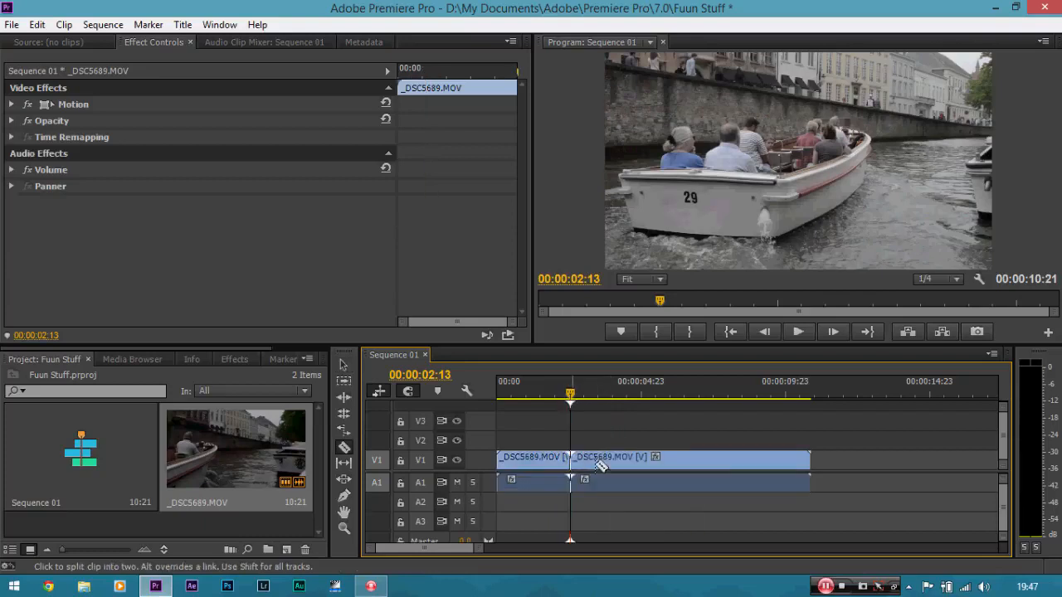
key("v")
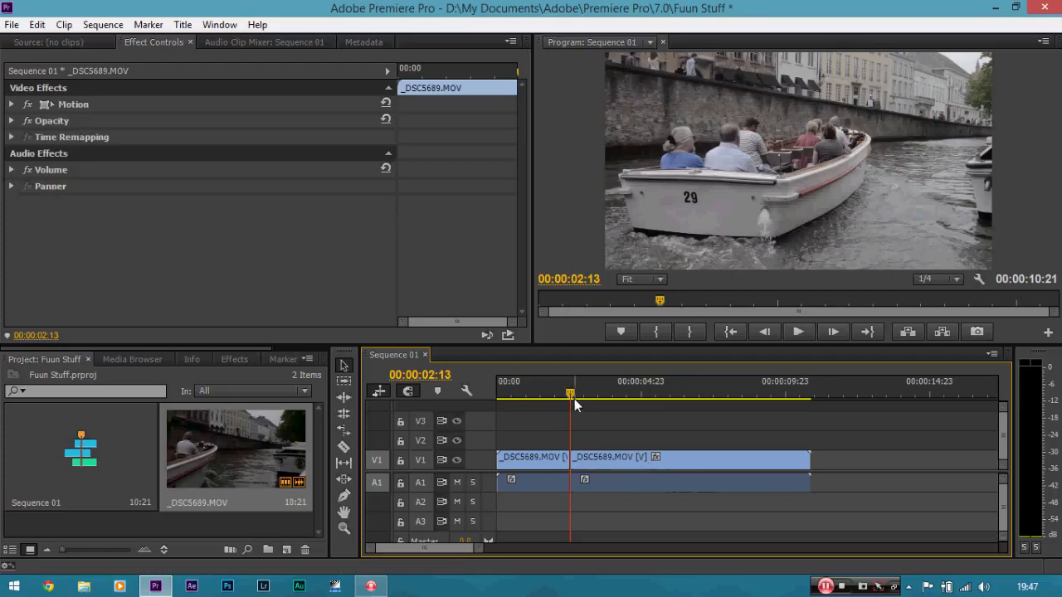
left_click(596, 397)
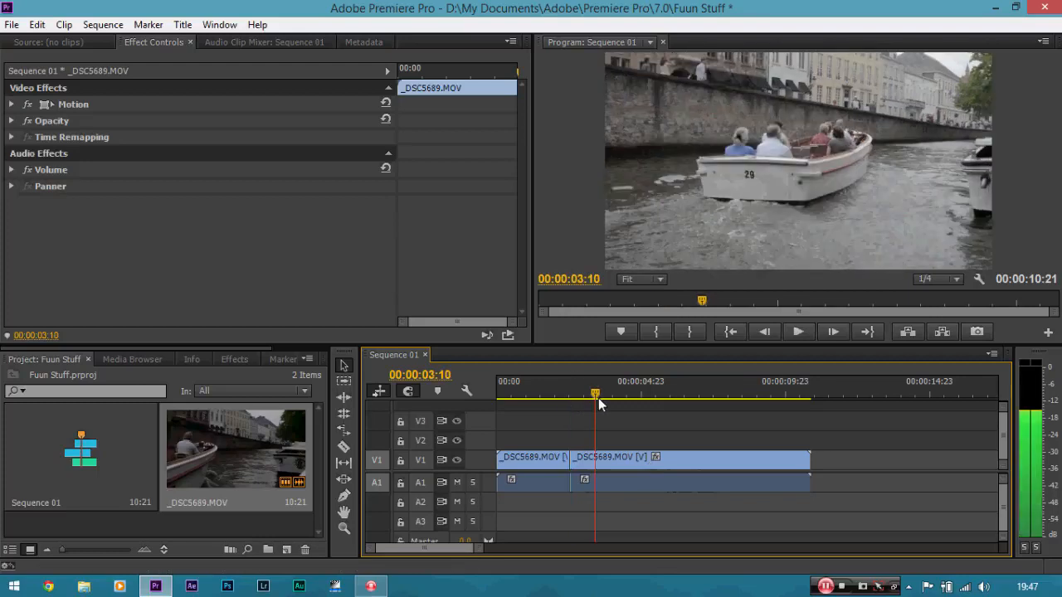
left_click(546, 458)
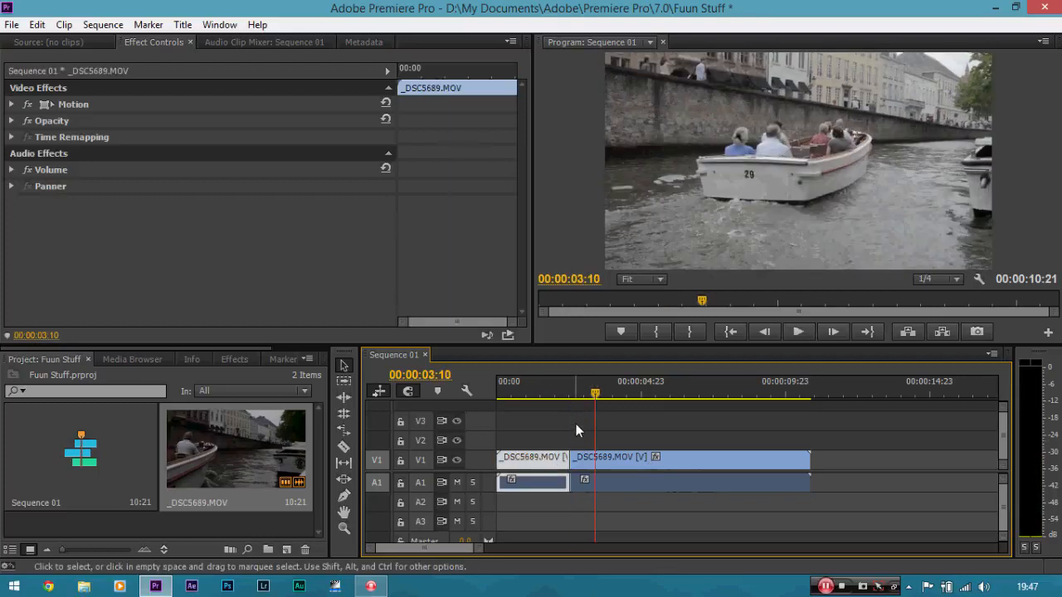
key("Delete")
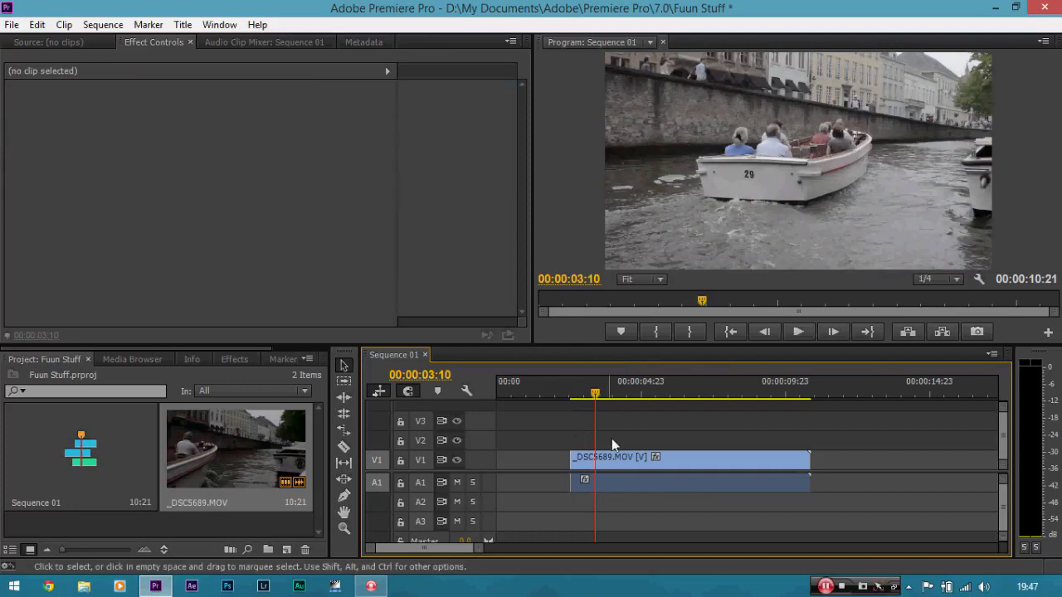
Move the remaining part of the clip to the start of the sequence on V1
mouse_move(596, 392)
left_mouse_down()
mouse_move(521, 391)
mouse_move(598, 391)
left_mouse_up()
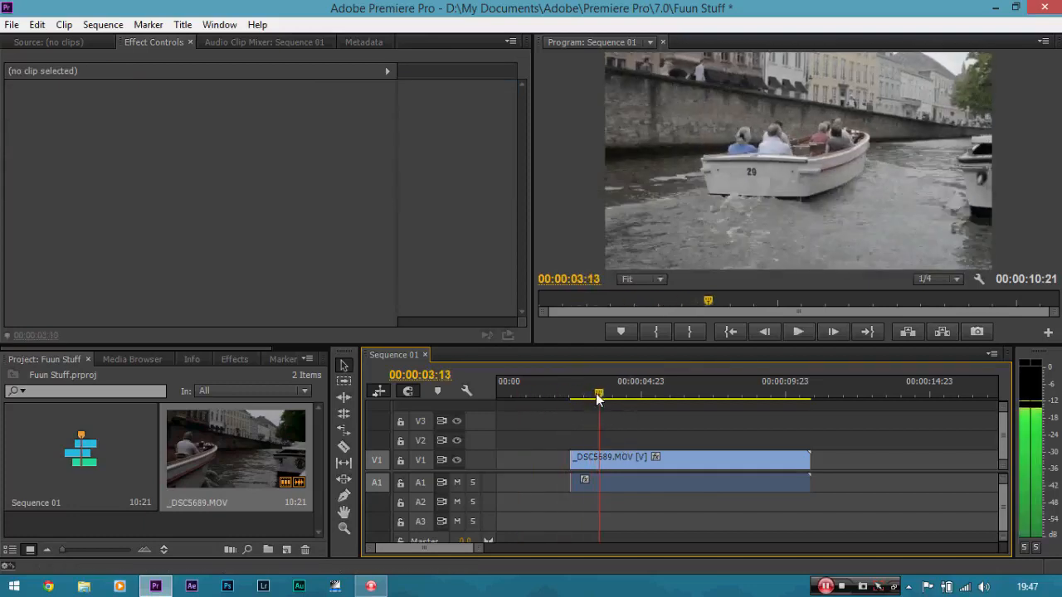
left_click(638, 459)
left_click_drag(637, 459, 564, 459)
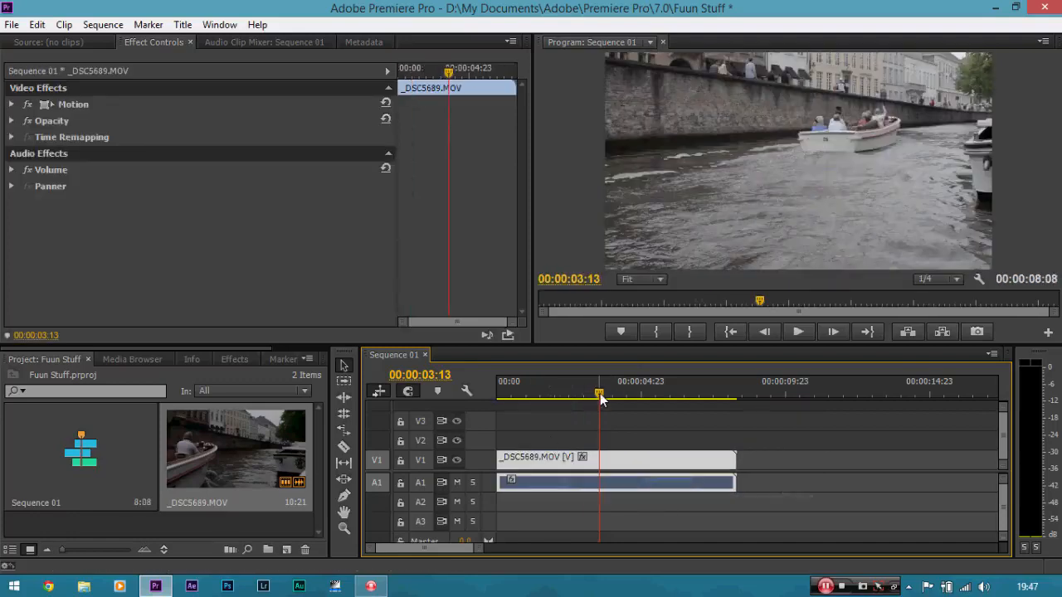
Trim the end of the clip to 00:00:06:06 and return the playhead to the start of the sequence
left_click_drag(602, 399, 676, 407)
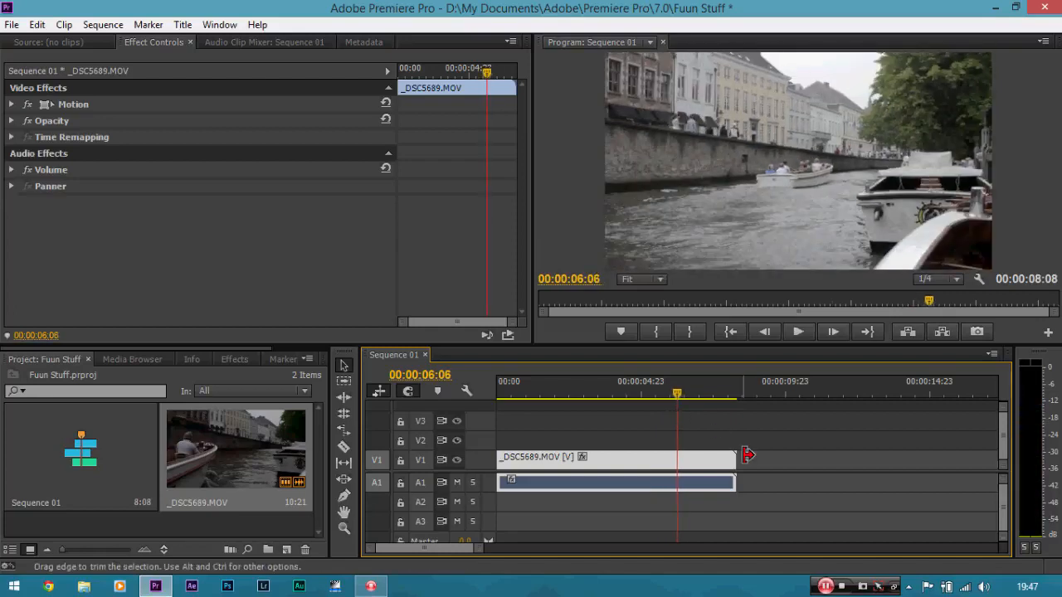
left_click_drag(747, 459, 676, 459)
left_click_drag(677, 395, 491, 388)
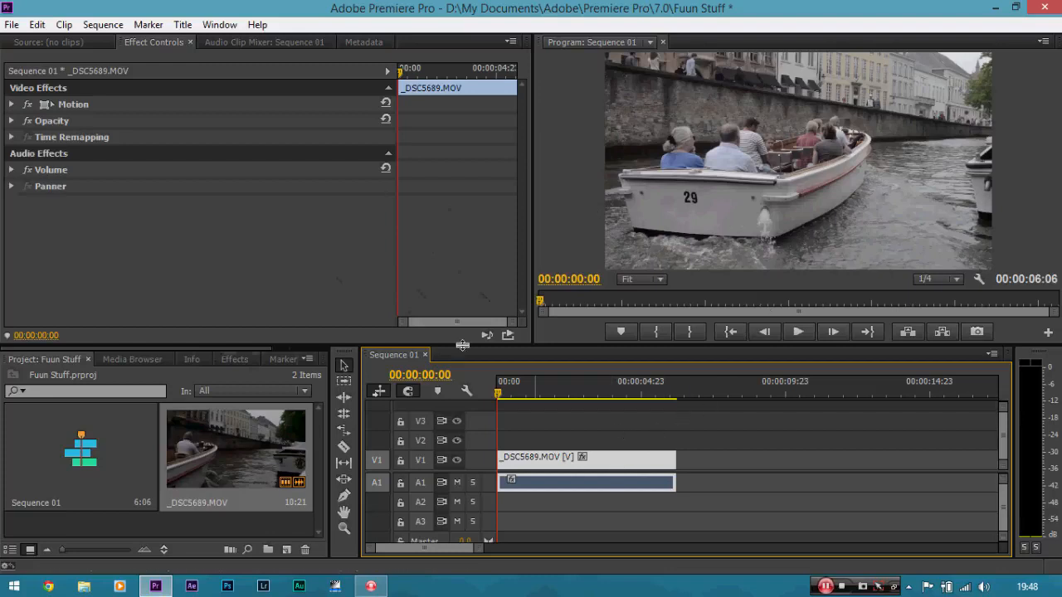
Apply the Colorista II video effect from Magic Bullet Colorista to the _DSC5689.MOV clip on V1
left_click(229, 360)
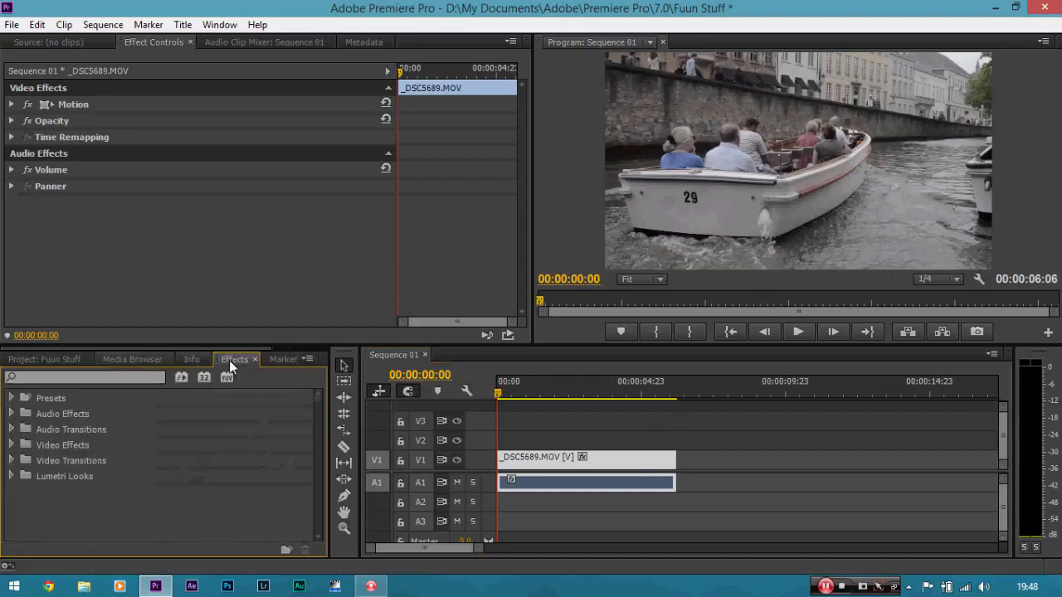
left_click(12, 445)
left_click_drag(321, 418, 316, 467)
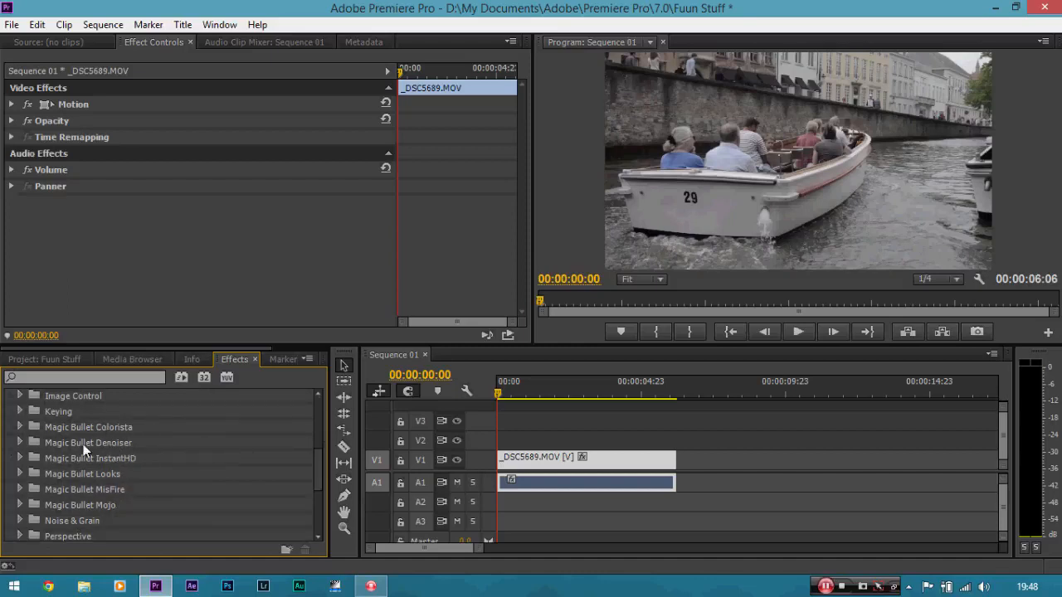
left_click(20, 427)
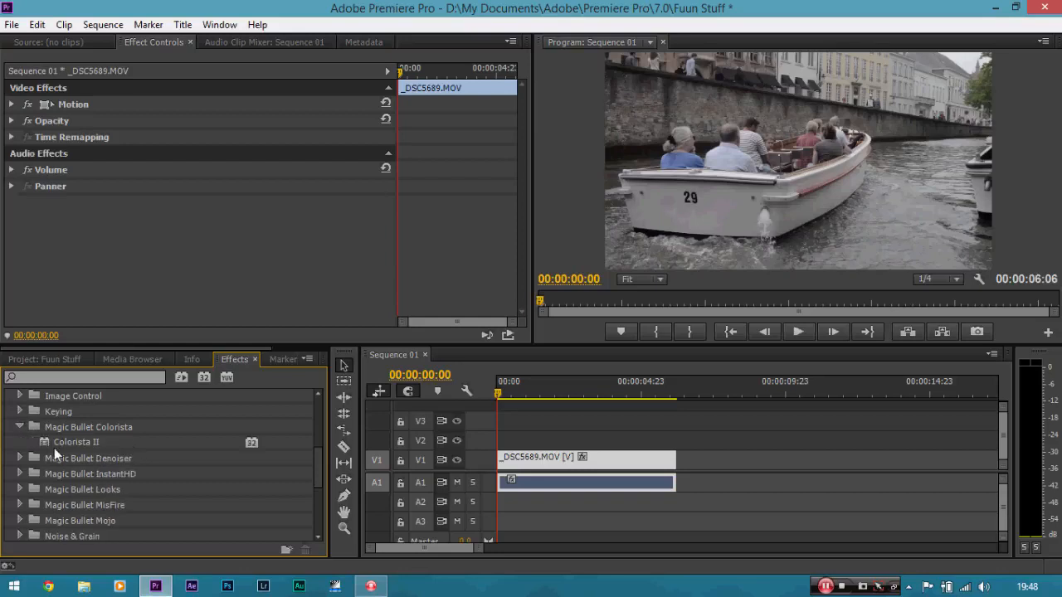
left_click_drag(55, 438, 529, 459)
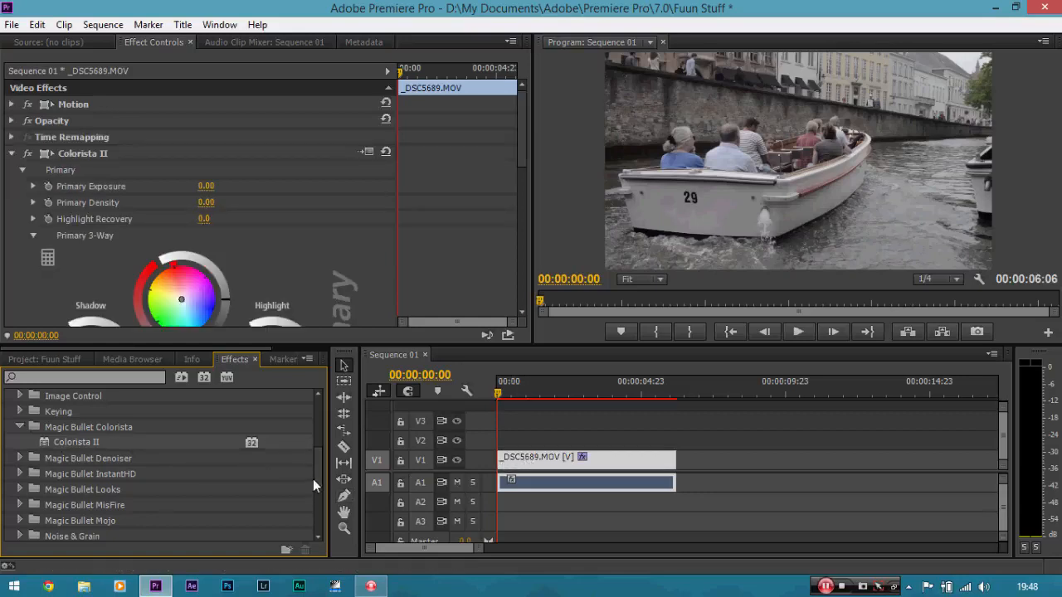
Look through the built-in Color Correction video effects, including Fast Color Corrector
left_click_drag(317, 486, 314, 448)
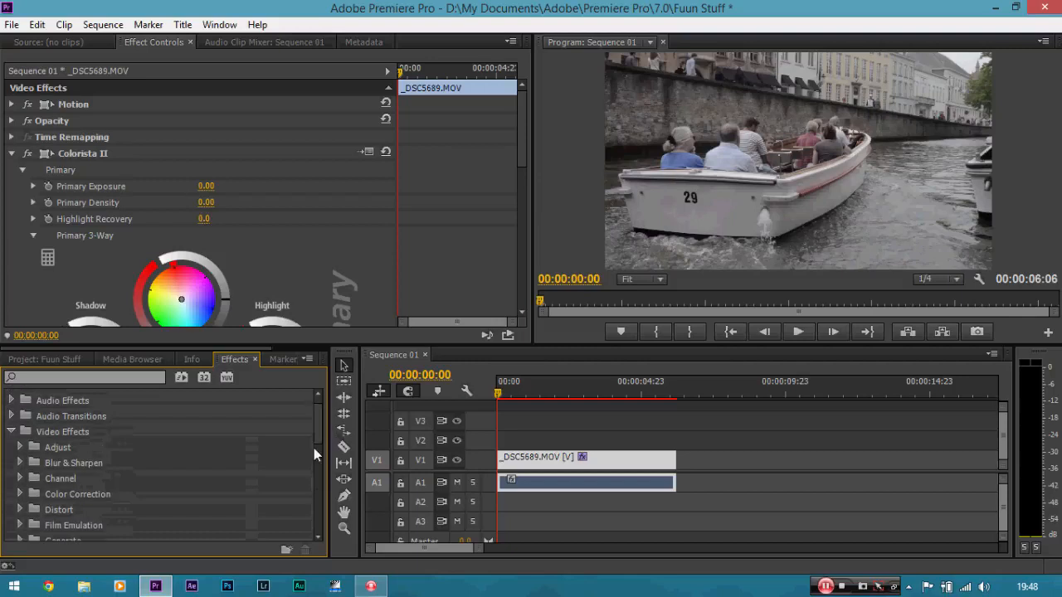
left_click(21, 493)
scroll(320, 420, "down", 2)
left_click_drag(320, 420, 320, 438)
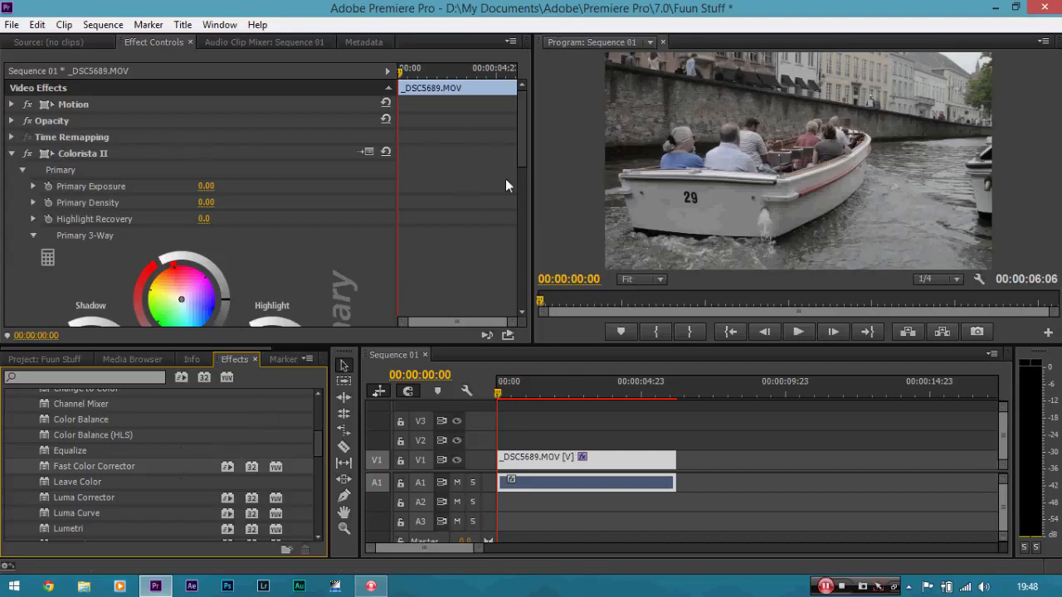
Tint the shadows blue and the midtones orange with Colorista II's Primary 3-Way color wheels
left_click_drag(520, 128, 527, 174)
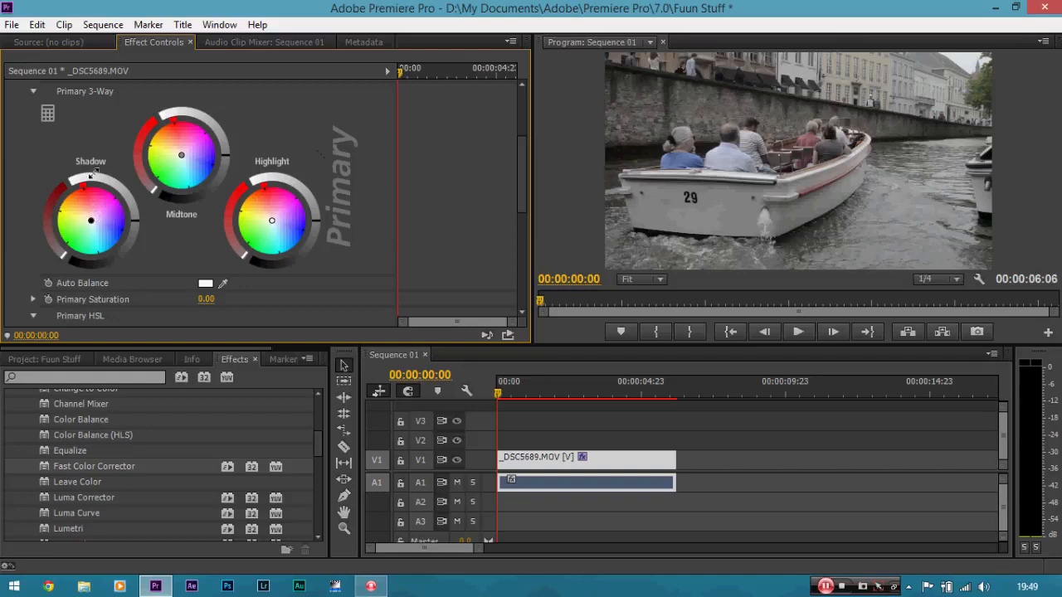
left_click_drag(92, 222, 104, 230)
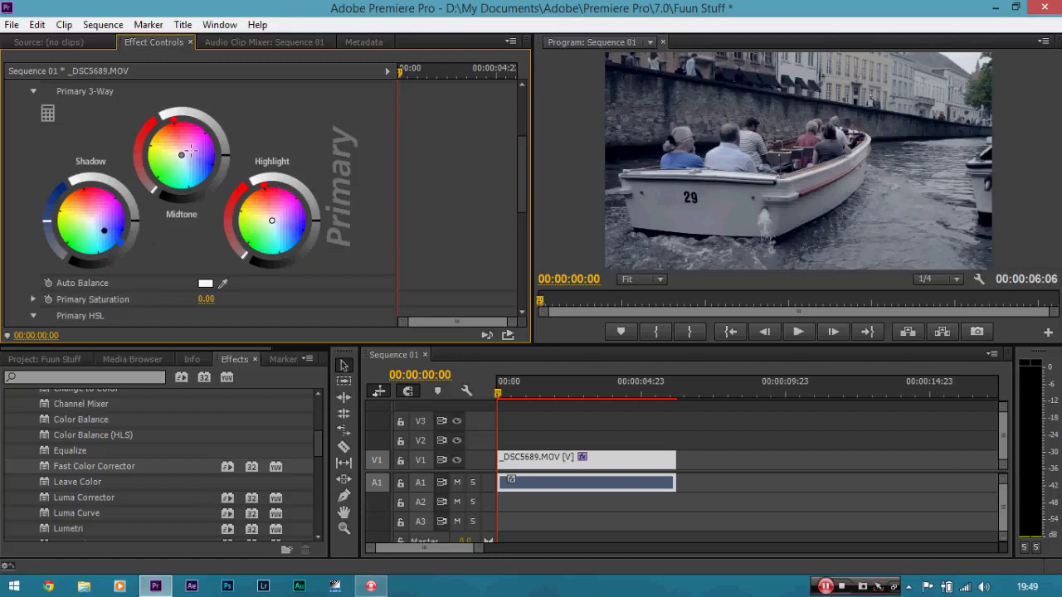
left_click_drag(181, 156, 168, 139)
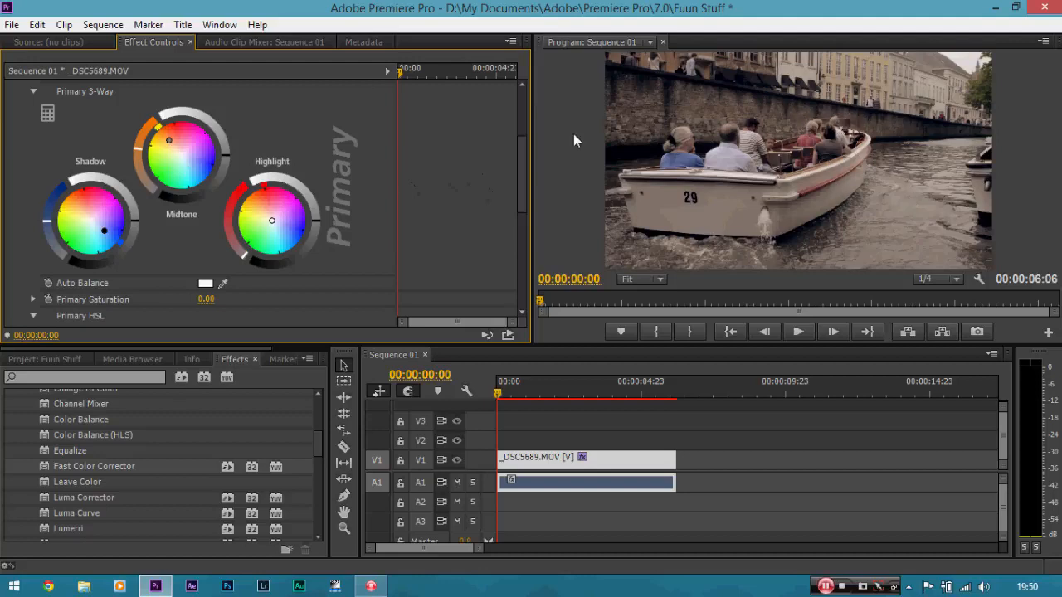
Set Colorista II's Primary Saturation to 100, and darken the midtones and brighten the highlights in the Primary 3-Way
left_click_drag(521, 165, 522, 177)
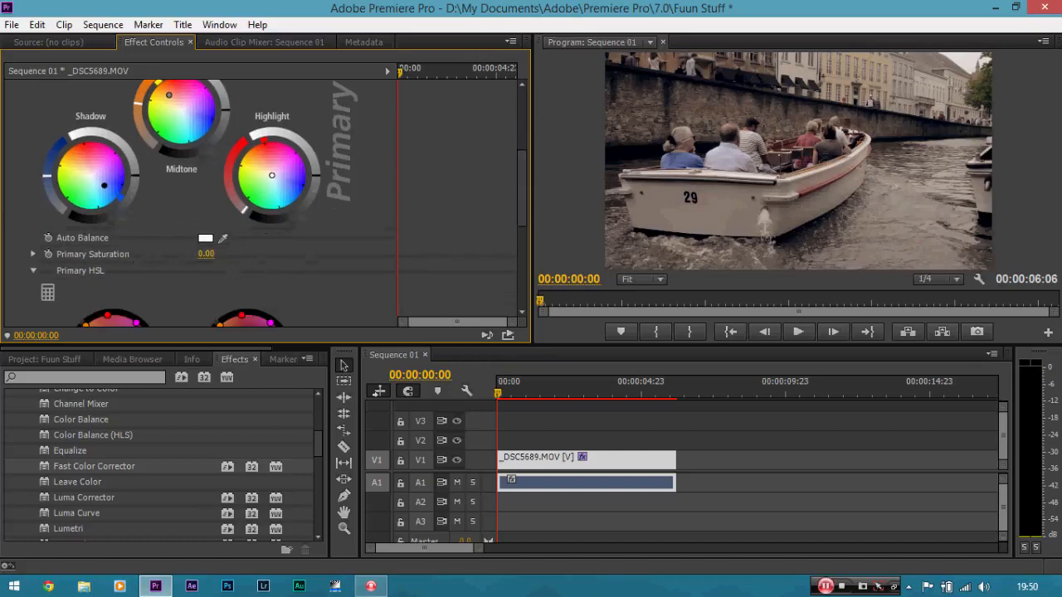
left_click_drag(206, 254, 276, 254)
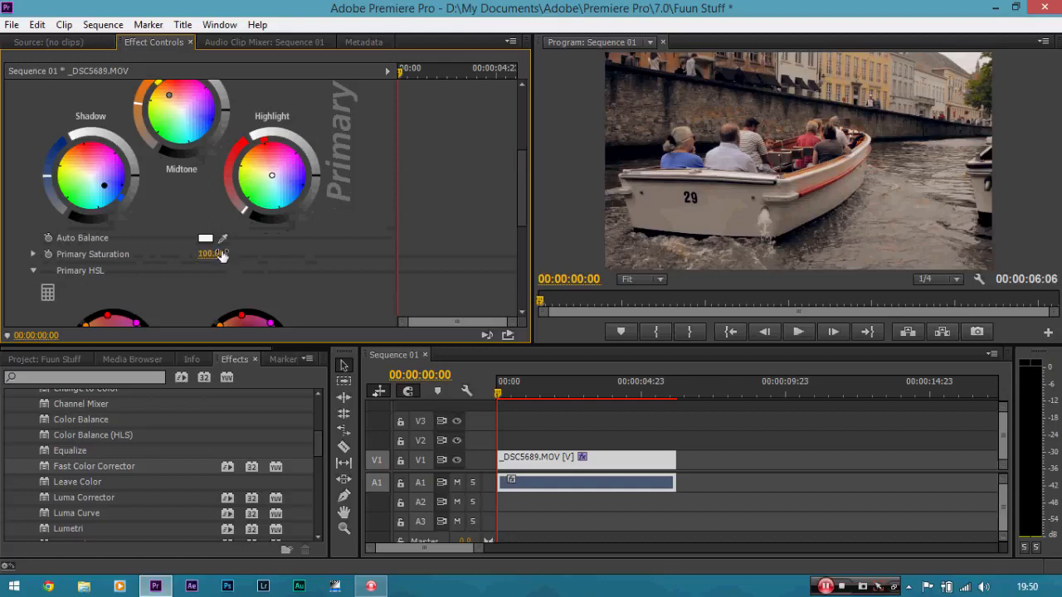
left_click_drag(521, 205, 520, 185)
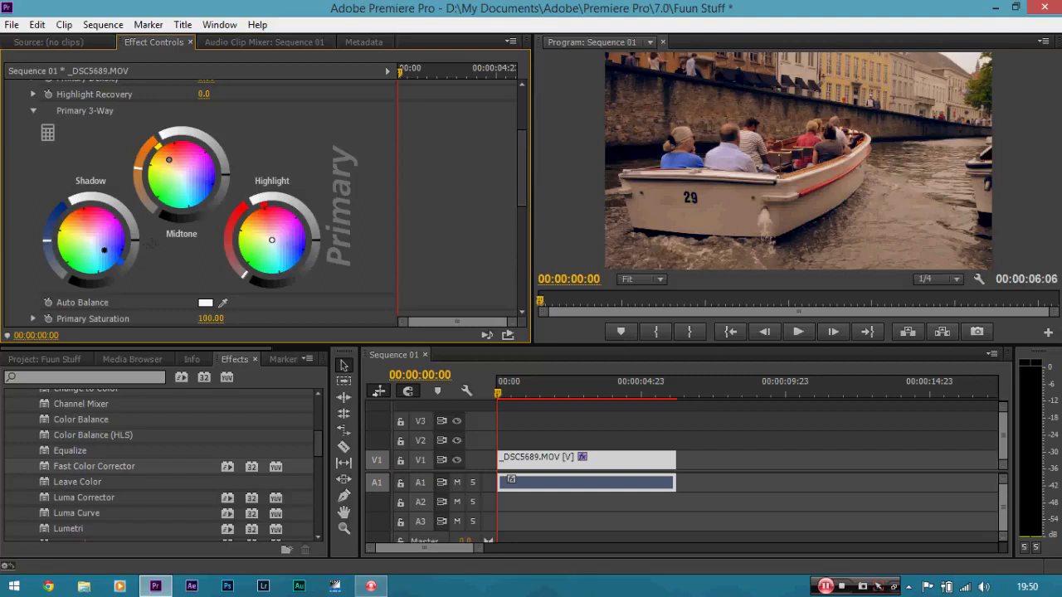
left_click_drag(149, 244, 135, 246)
left_click(225, 185)
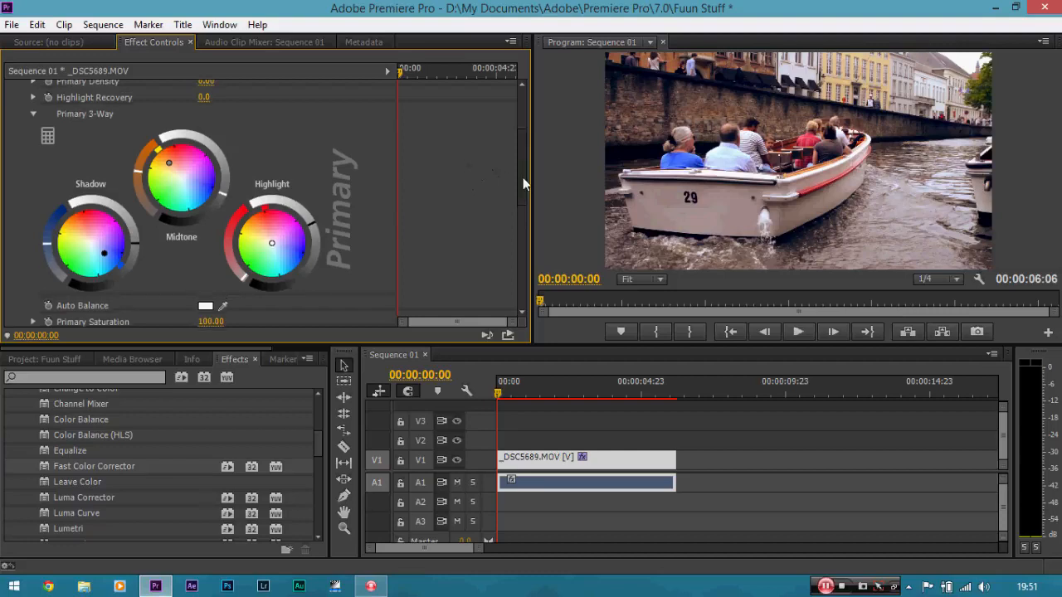
Compare the clip without and with the grade by disabling Colorista II and enabling it again
left_click_drag(523, 178, 526, 135)
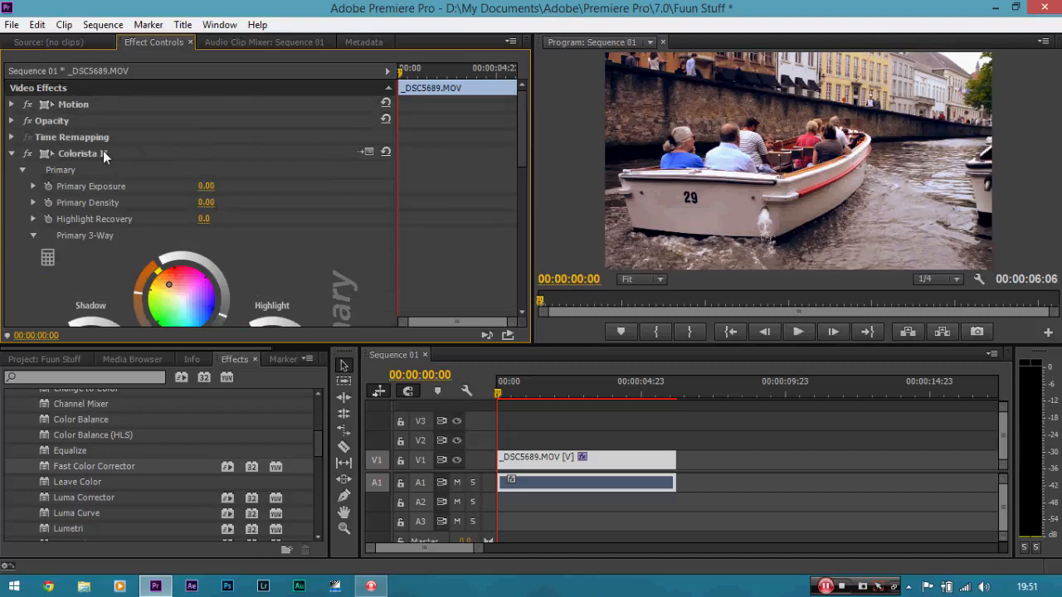
left_click(28, 155)
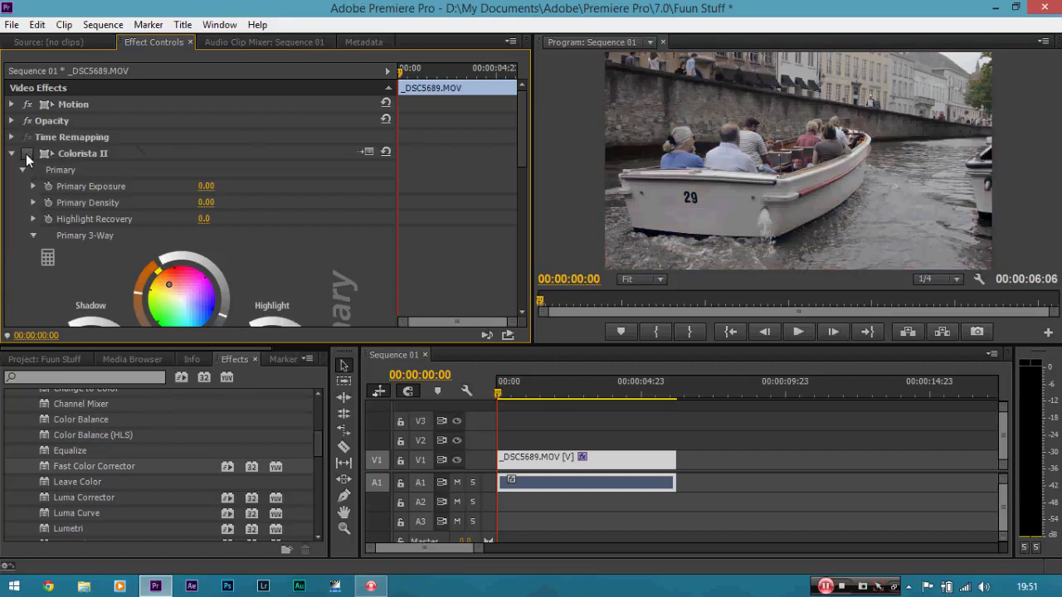
left_click(27, 155)
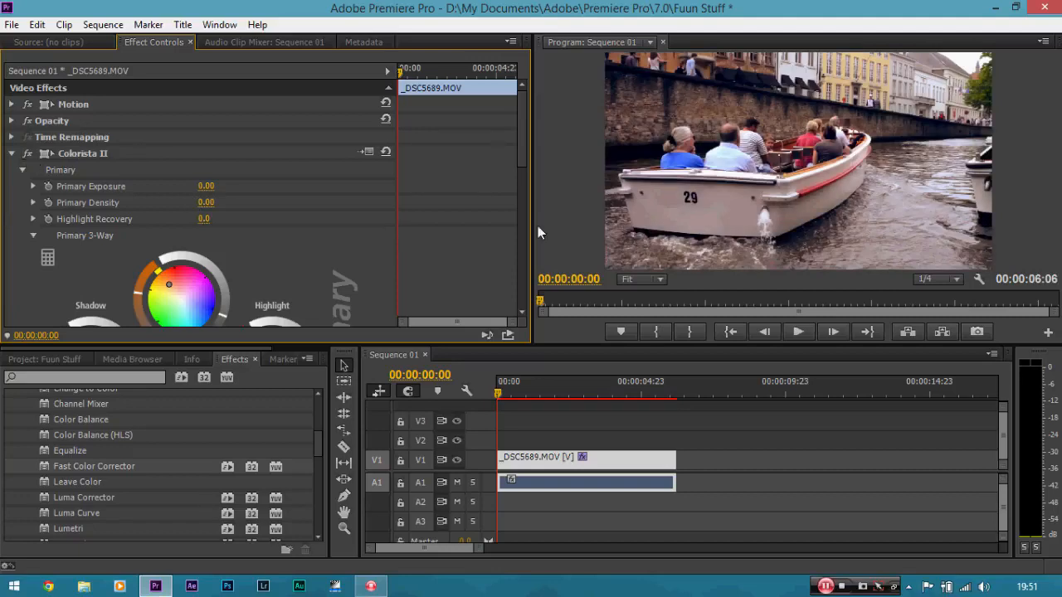
left_click_drag(526, 140, 528, 191)
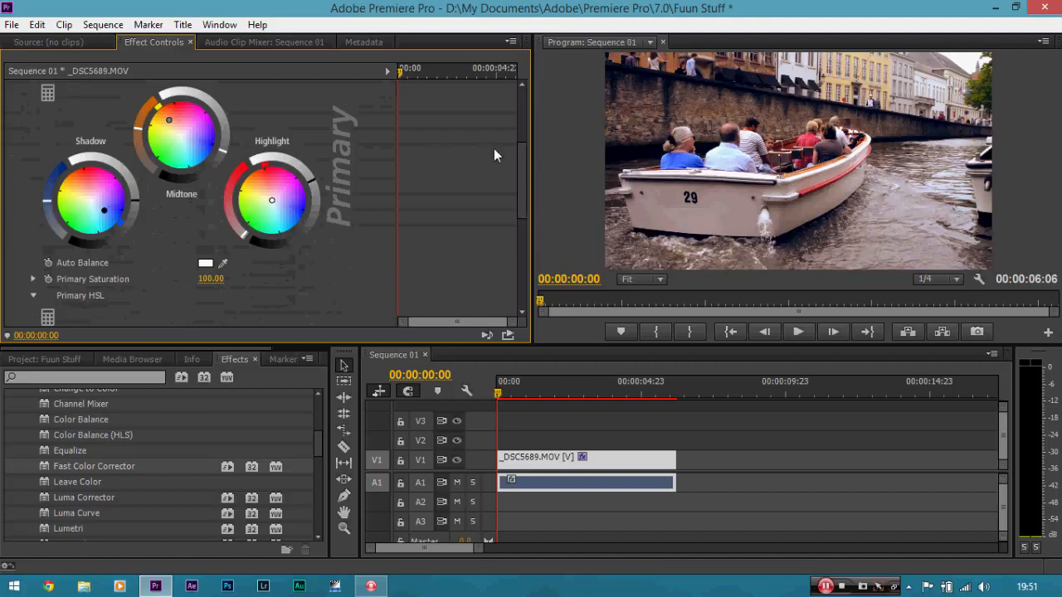
scroll(506, 146, "up", 5)
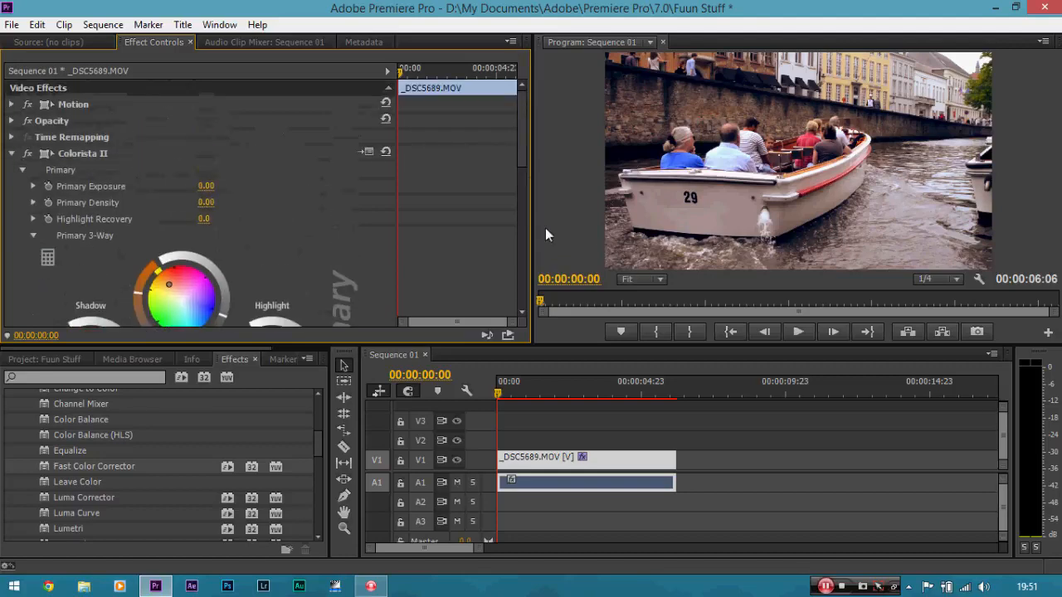
Magnify the Program monitor to 150% and pan to the dark wall beside the woman in blue to inspect the graded image
left_click(655, 282)
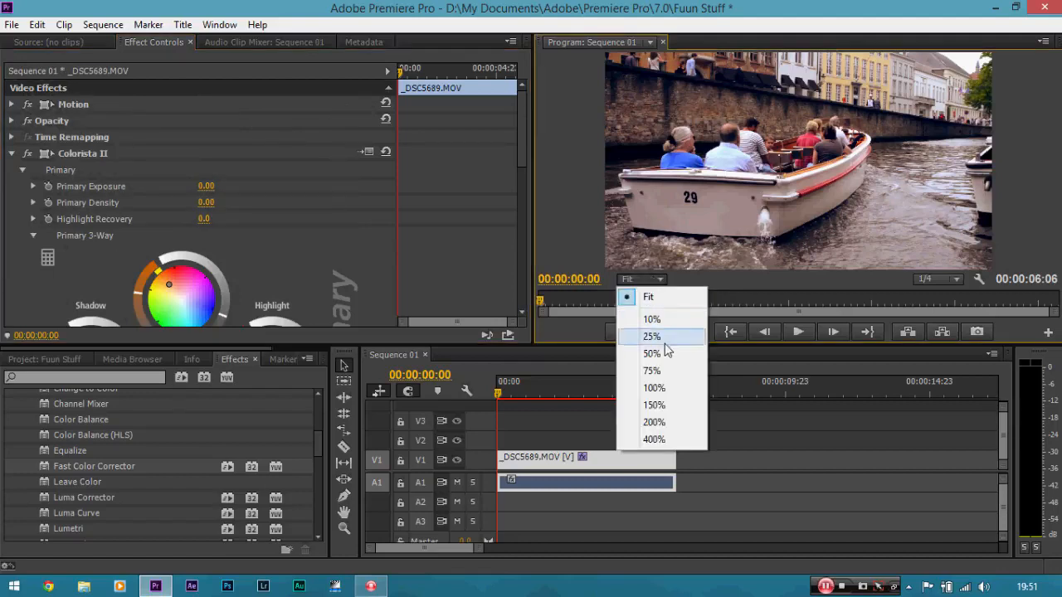
left_click(654, 406)
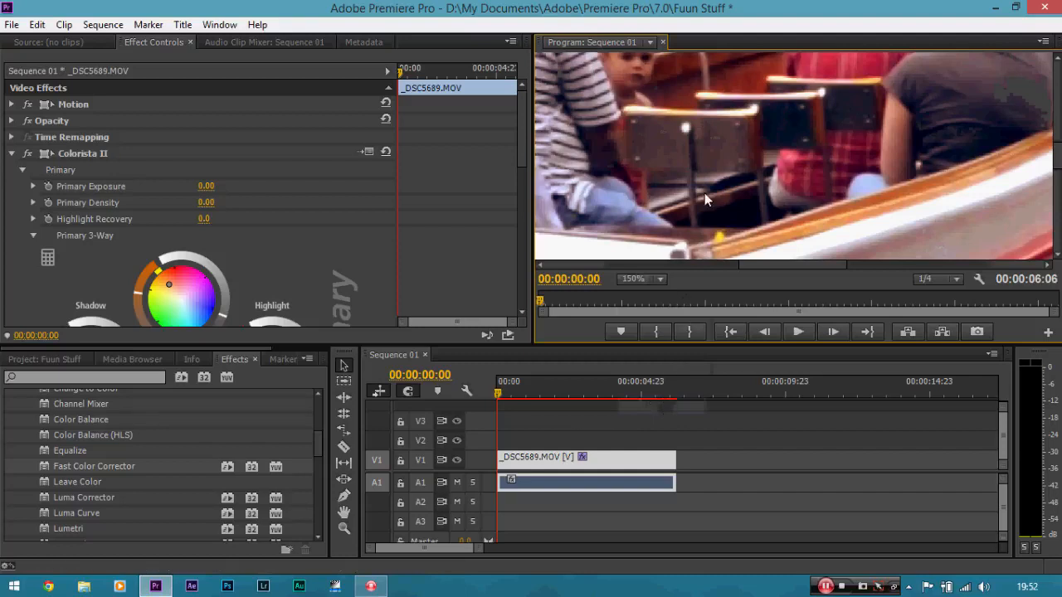
key("h")
left_click_drag(635, 175, 742, 135)
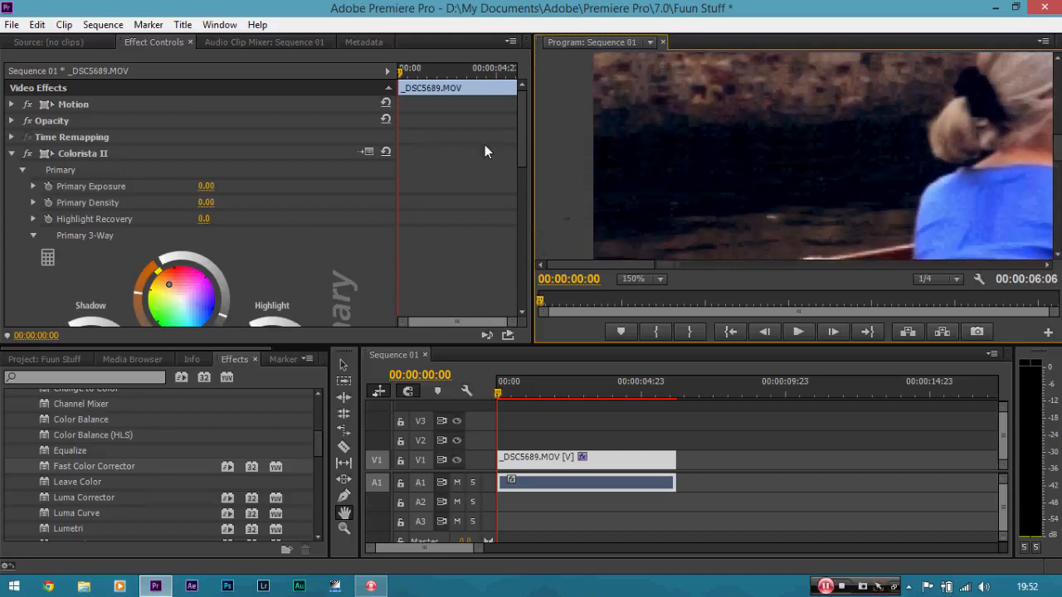
left_click_drag(524, 133, 280, 120)
left_click(344, 366)
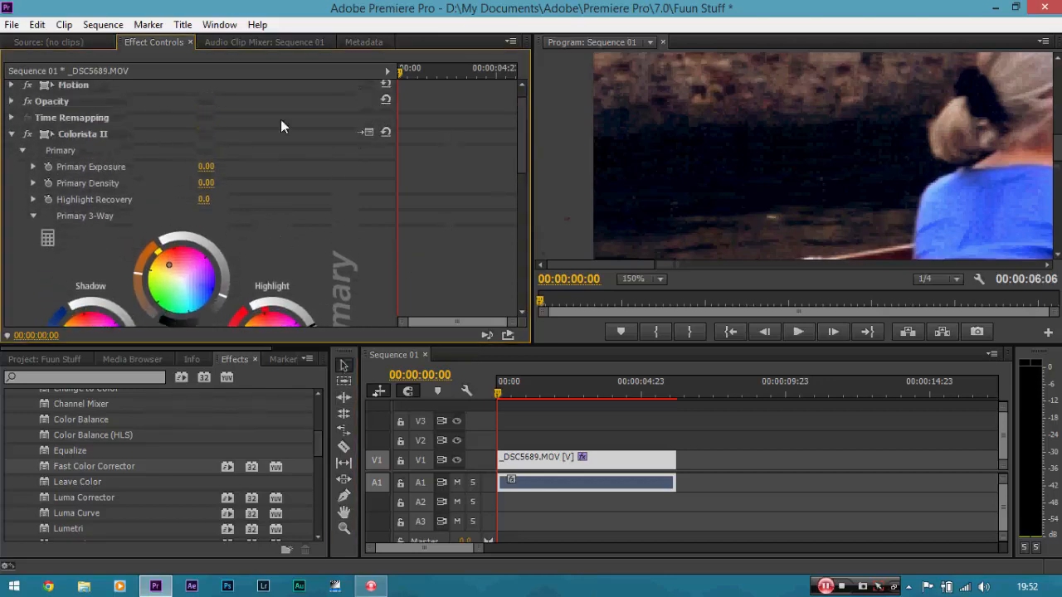
Toggle Colorista II off and on twice to compare the magnified dark wall area with and without the grade
left_click(27, 134)
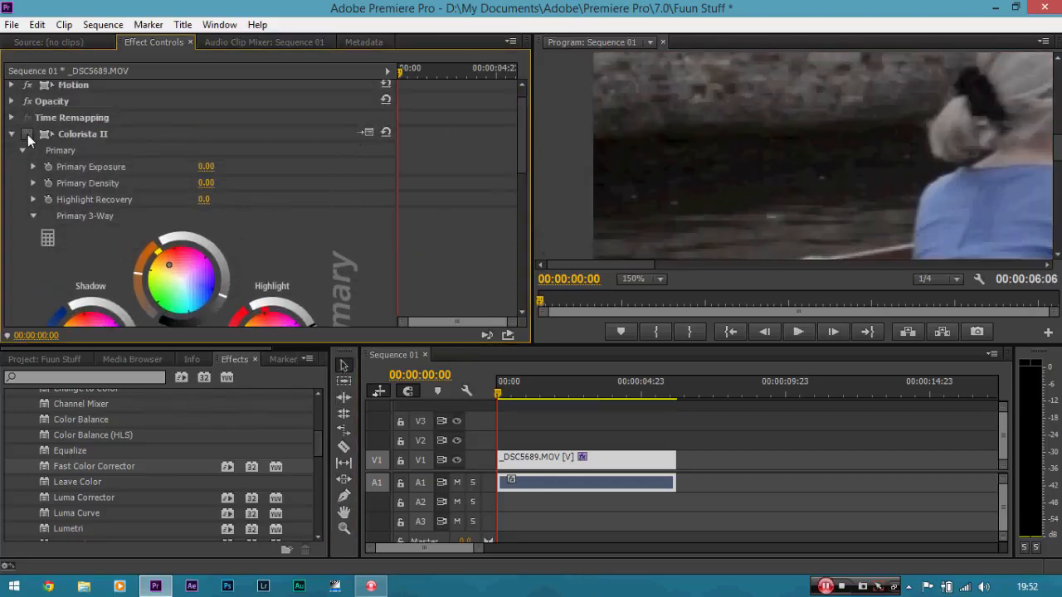
left_click(27, 134)
left_click(27, 135)
left_click(27, 134)
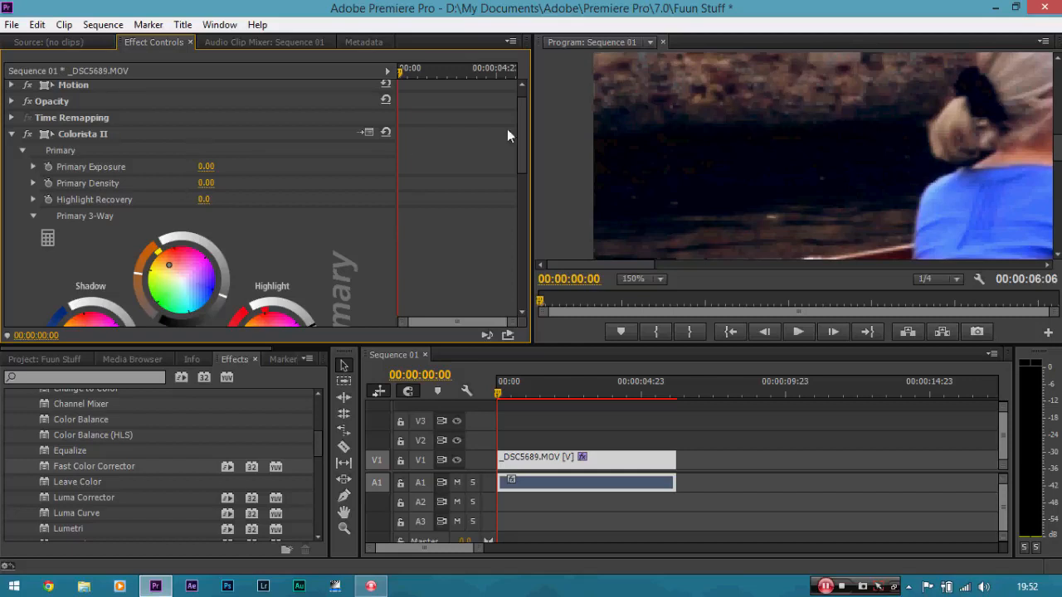
Brighten the shadows slightly with the shadow wheel's luminance control in Colorista II's Primary 3-Way
left_click_drag(523, 128, 505, 156)
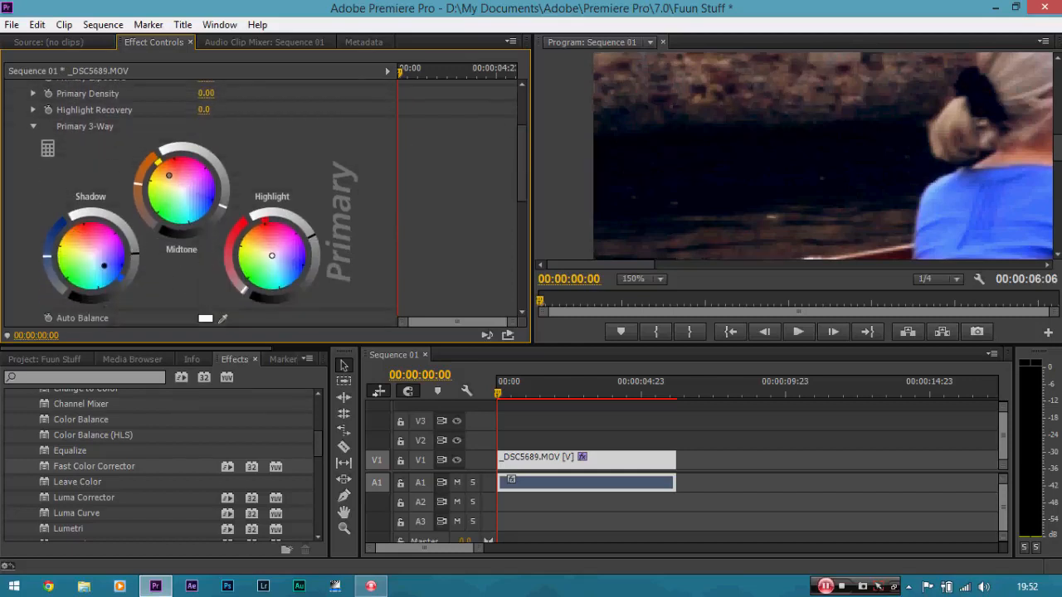
left_click_drag(135, 254, 135, 248)
left_click_drag(526, 172, 524, 136)
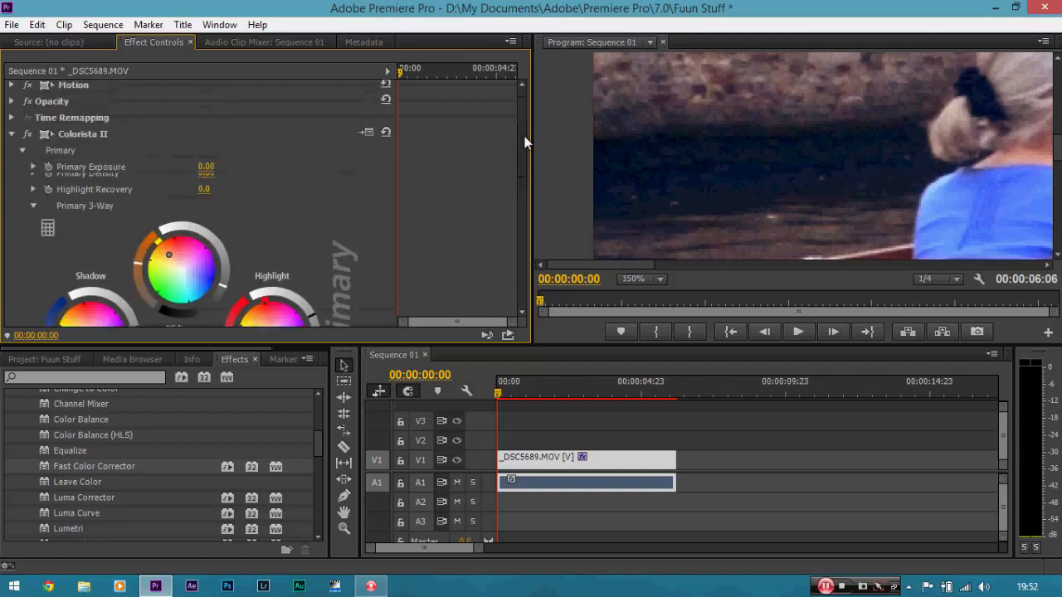
Disable Colorista II, set the Program monitor zoom to Fit, and enable the effect again to compare the whole frame
left_click(28, 155)
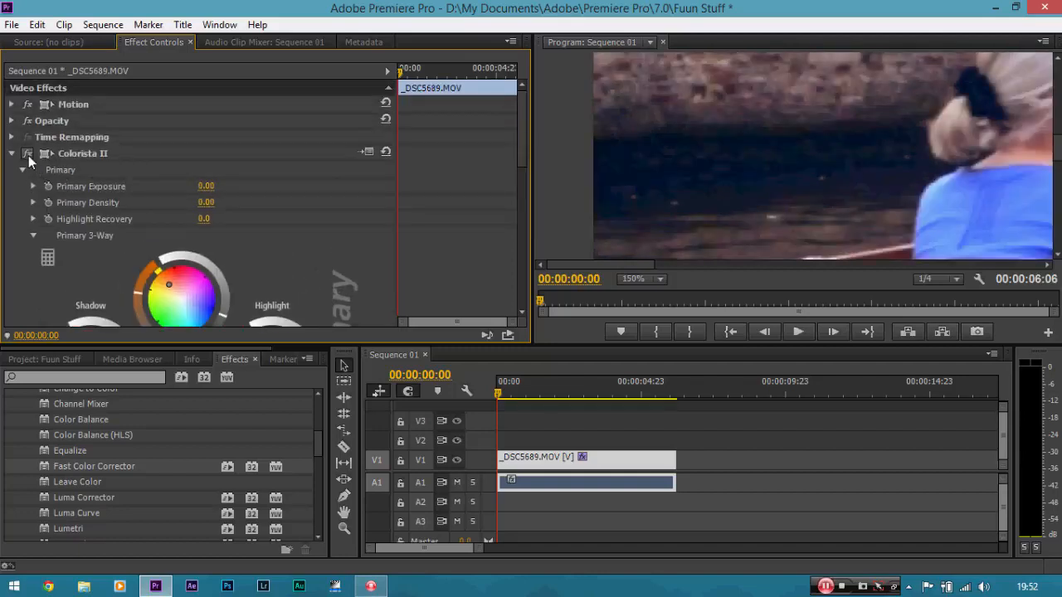
left_click(654, 281)
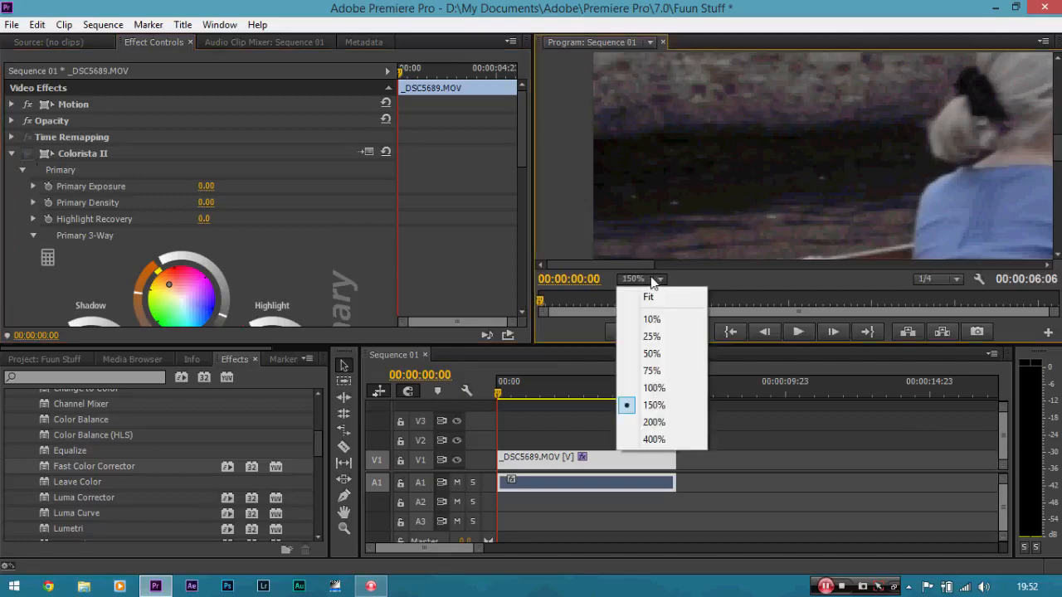
left_click(661, 297)
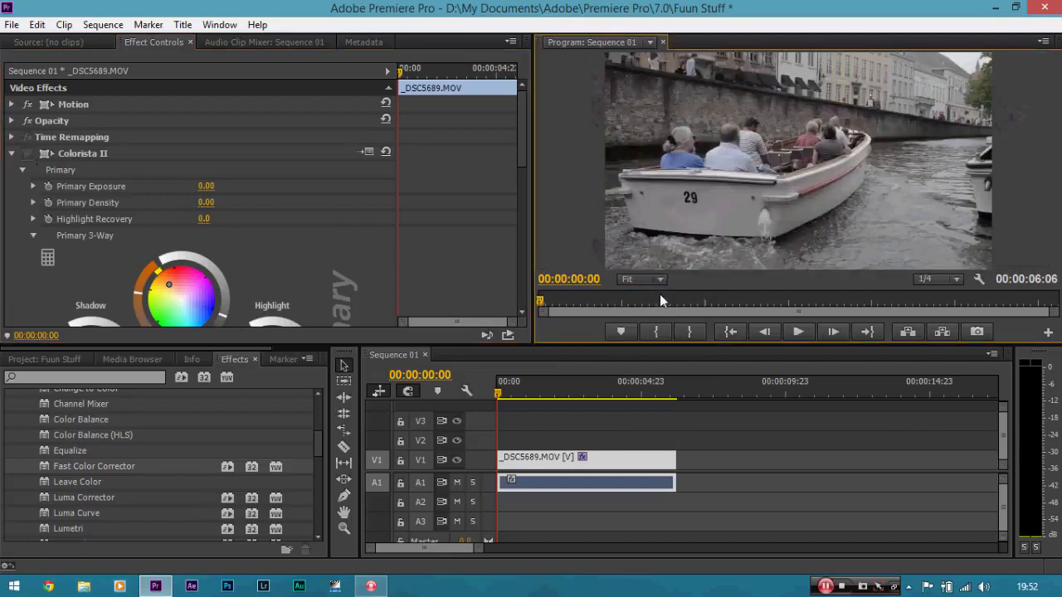
left_click(29, 154)
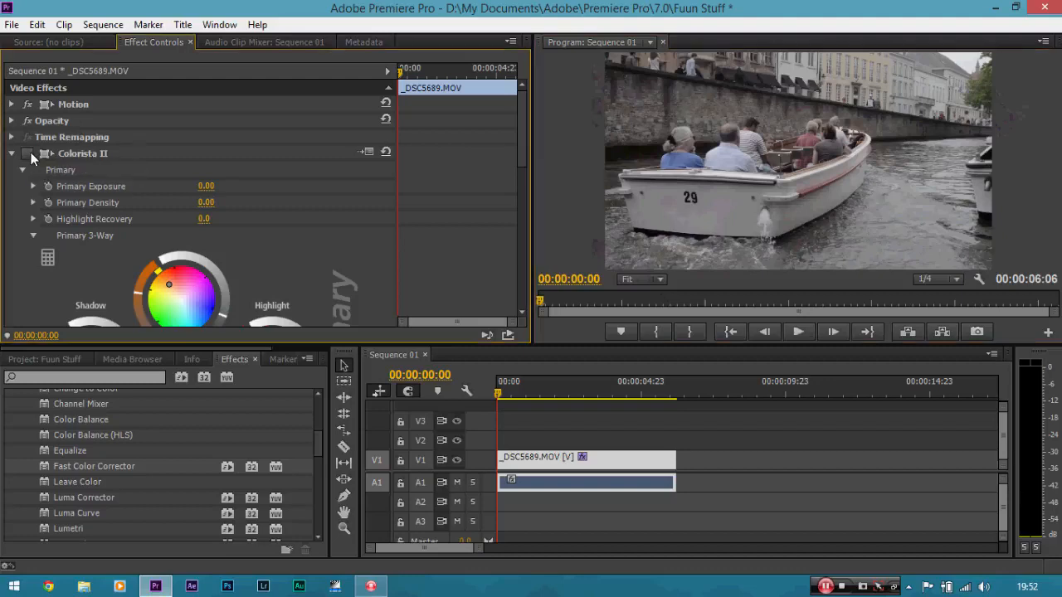
left_click_drag(524, 151, 522, 169)
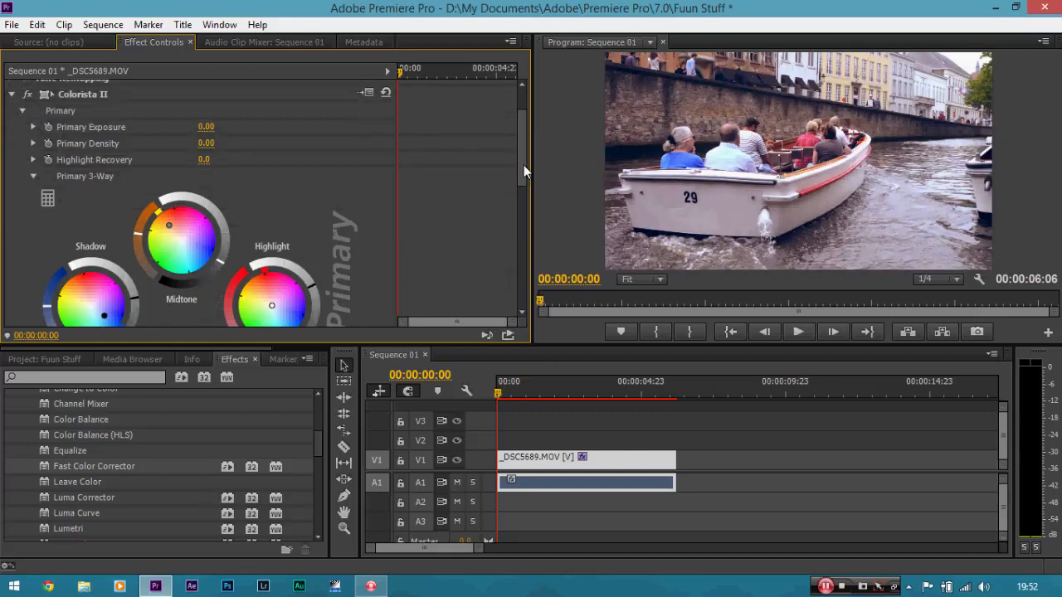
left_click_drag(524, 165, 515, 275)
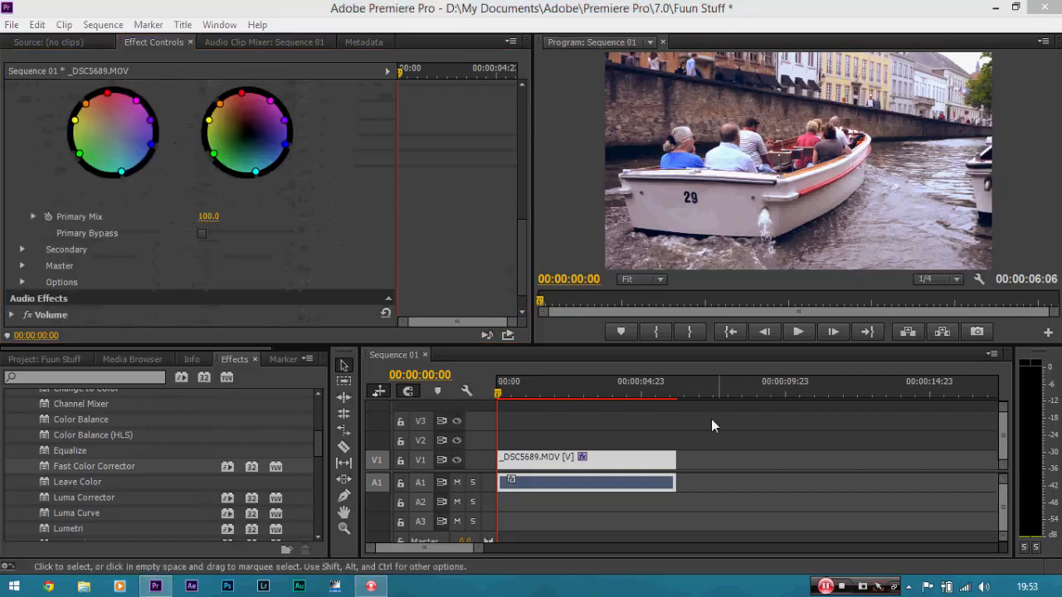
left_click(480, 214)
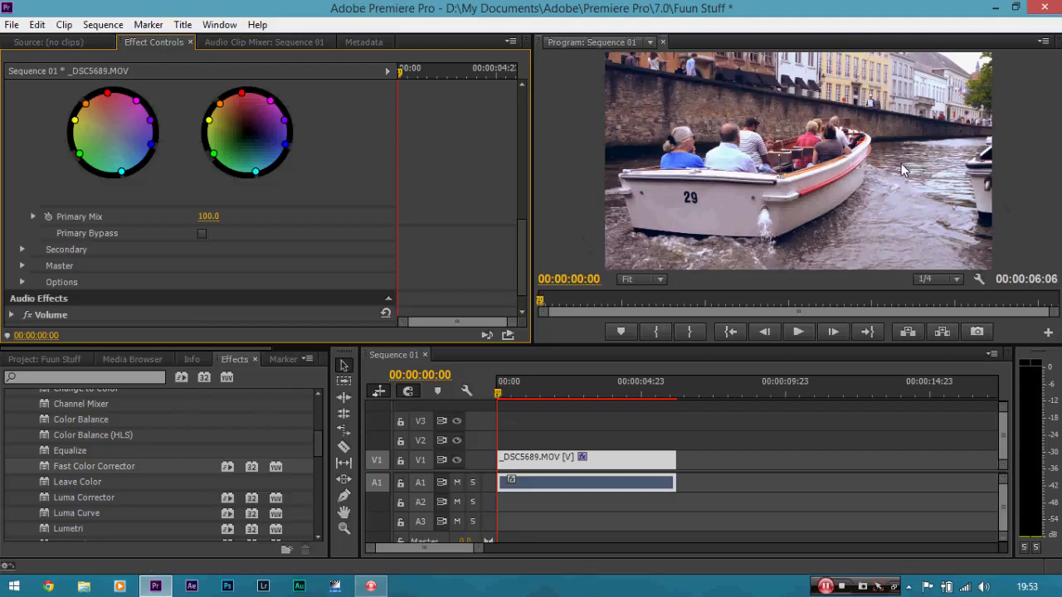
left_click(620, 466)
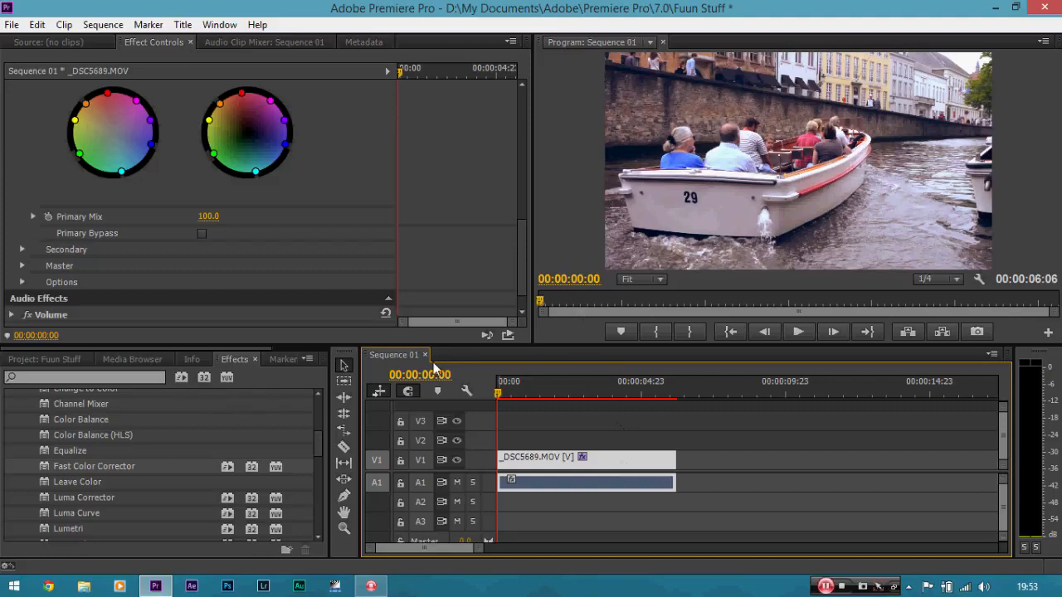
Create a new sequence from the DSLR 1080p24 preset with the vertical frame size set to 800
left_click(7, 25)
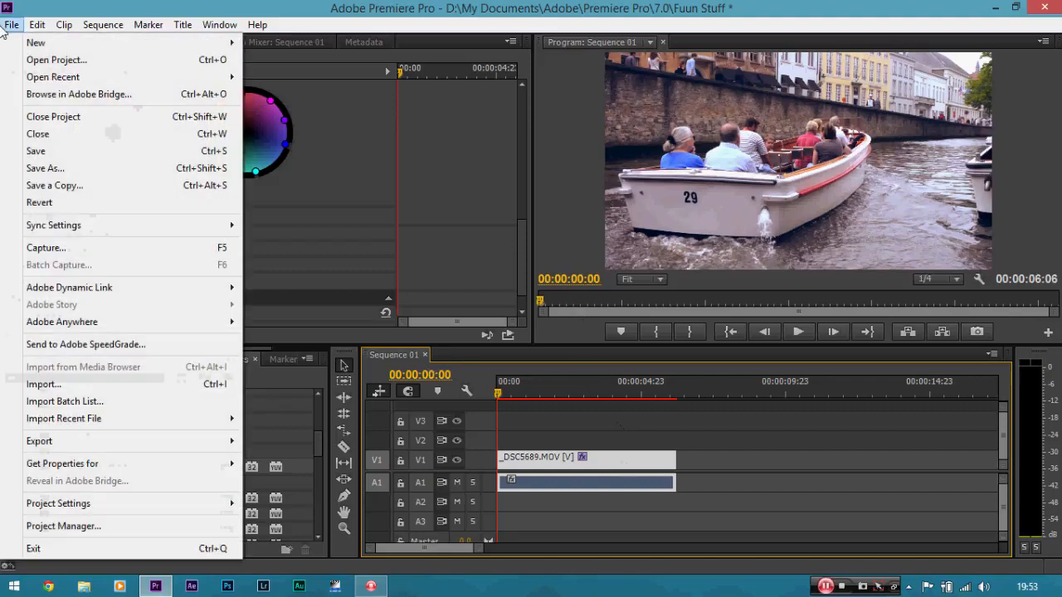
mouse_move(96, 48)
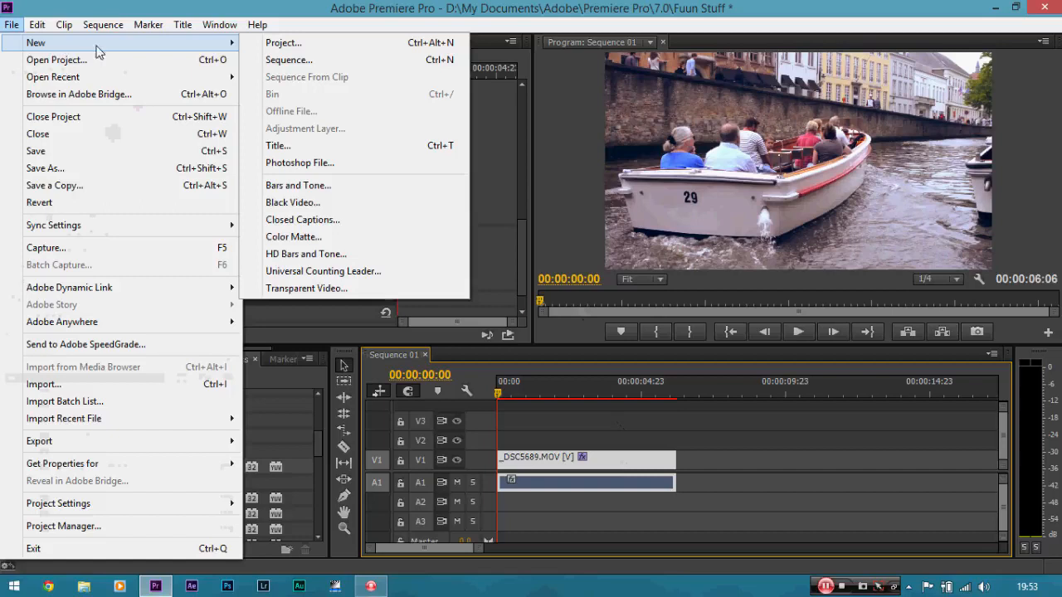
left_click(258, 60)
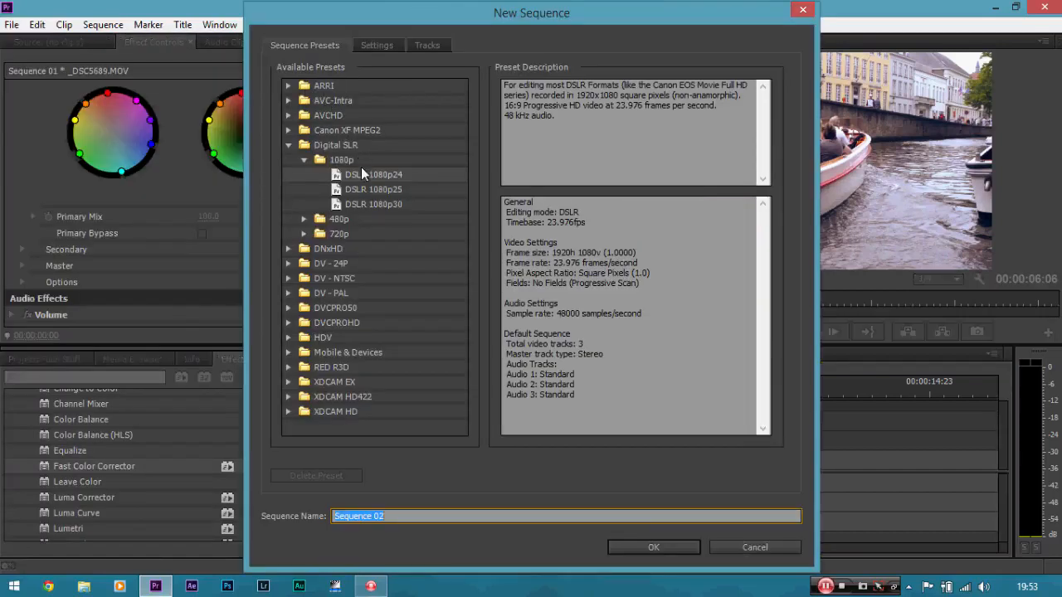
left_click(363, 176)
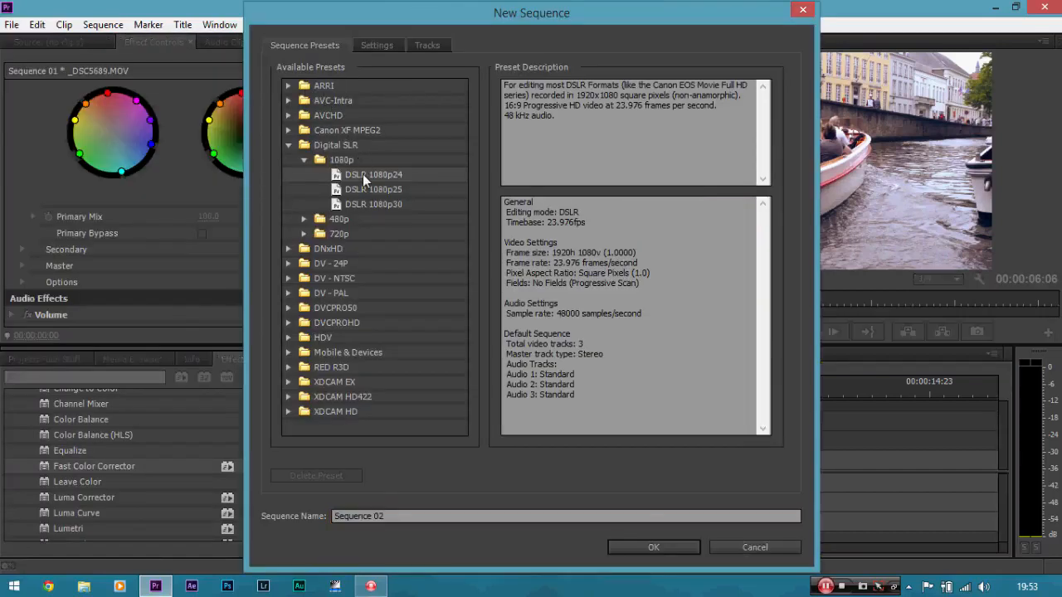
left_click(374, 47)
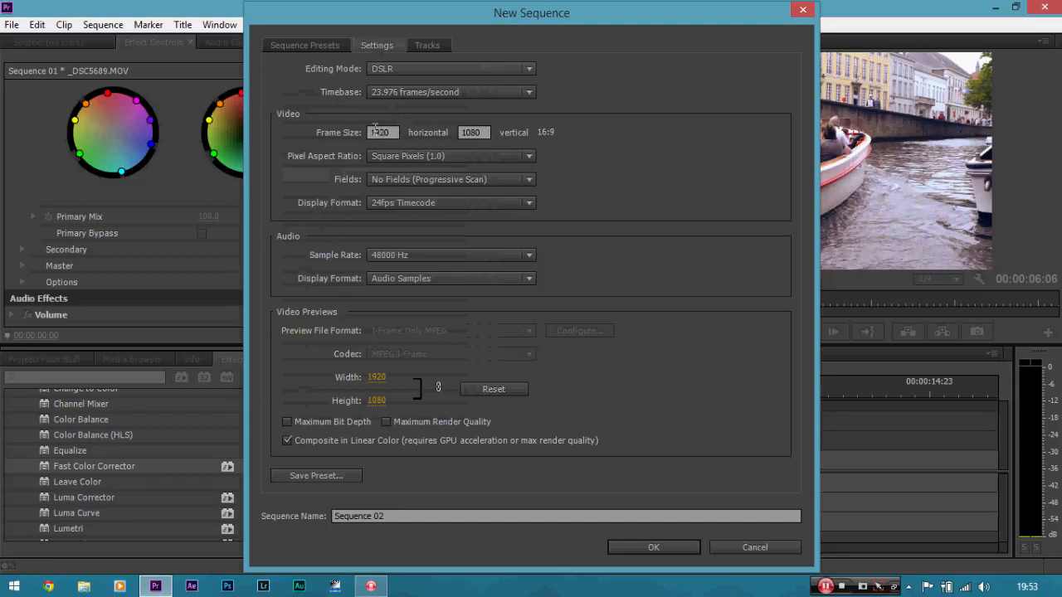
double_click(486, 126)
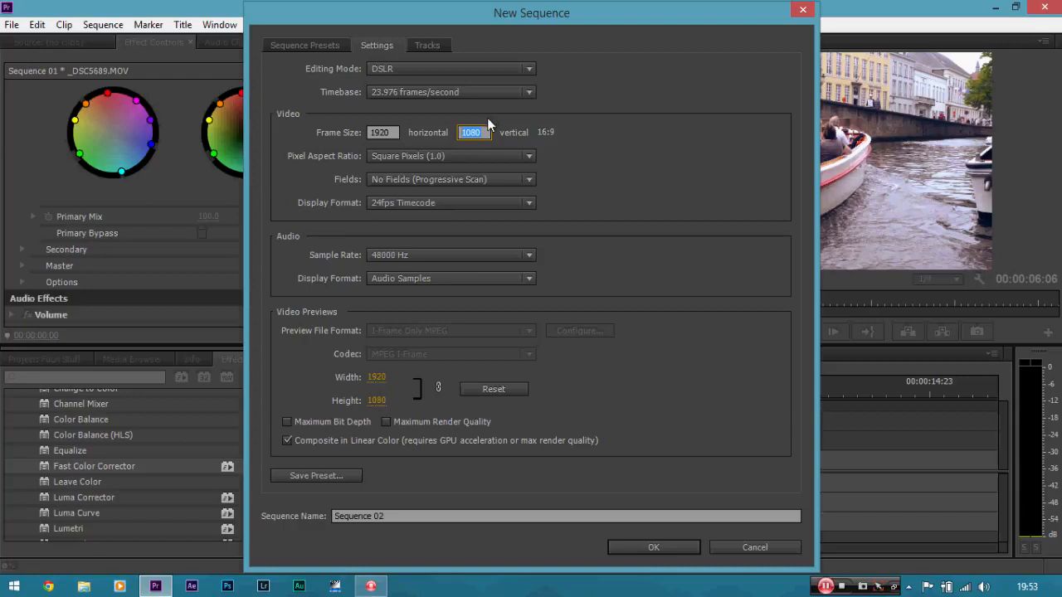
key("BackSpace")
type("800")
left_click(714, 133)
left_click(476, 133)
left_click(663, 549)
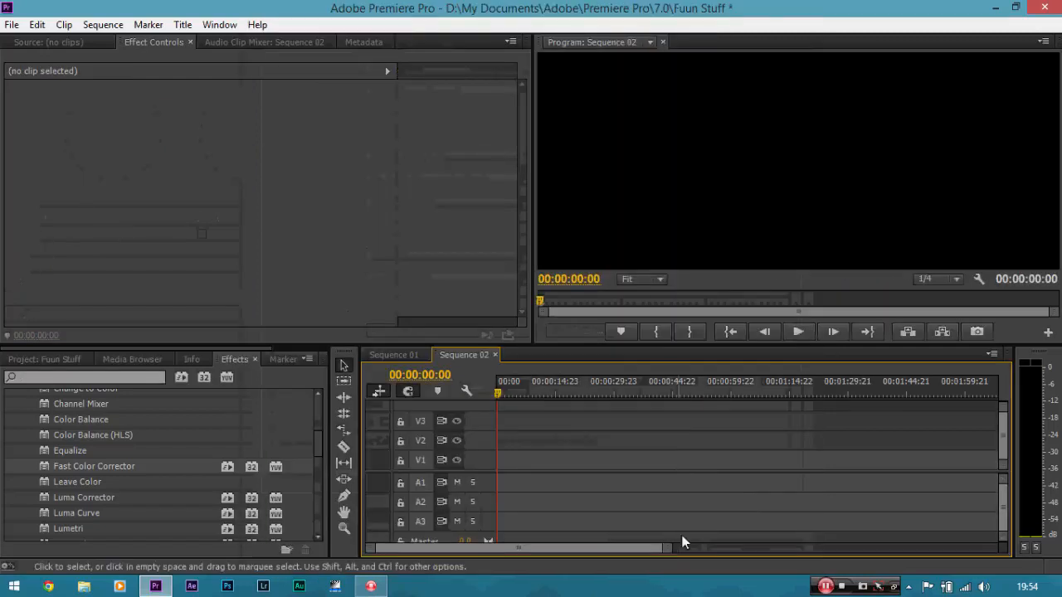
Switch back and forth between Sequence 01 and Sequence 02 to compare their frame shapes
left_click(409, 354)
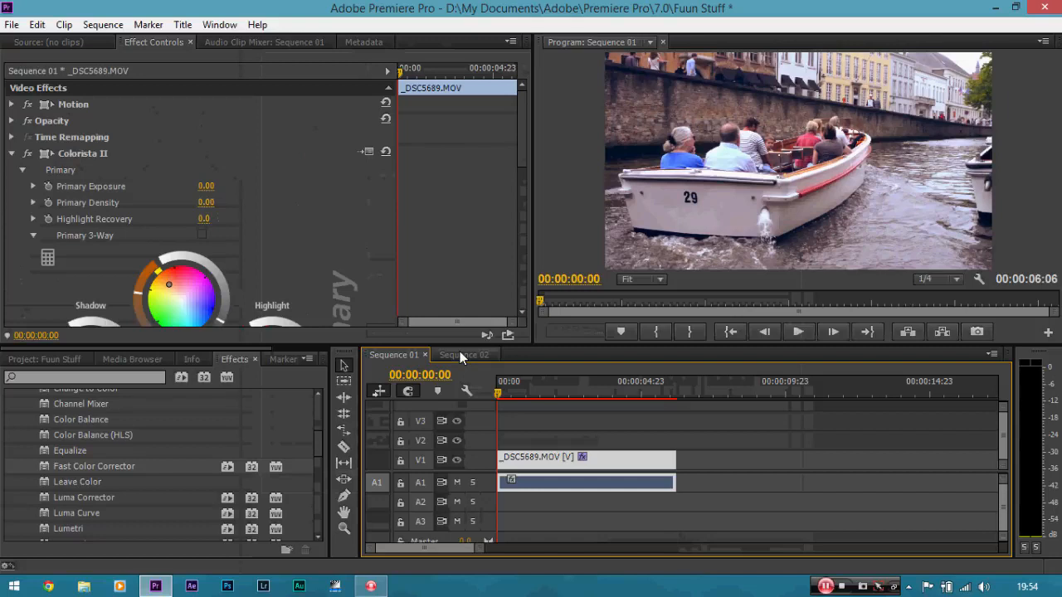
left_click(459, 354)
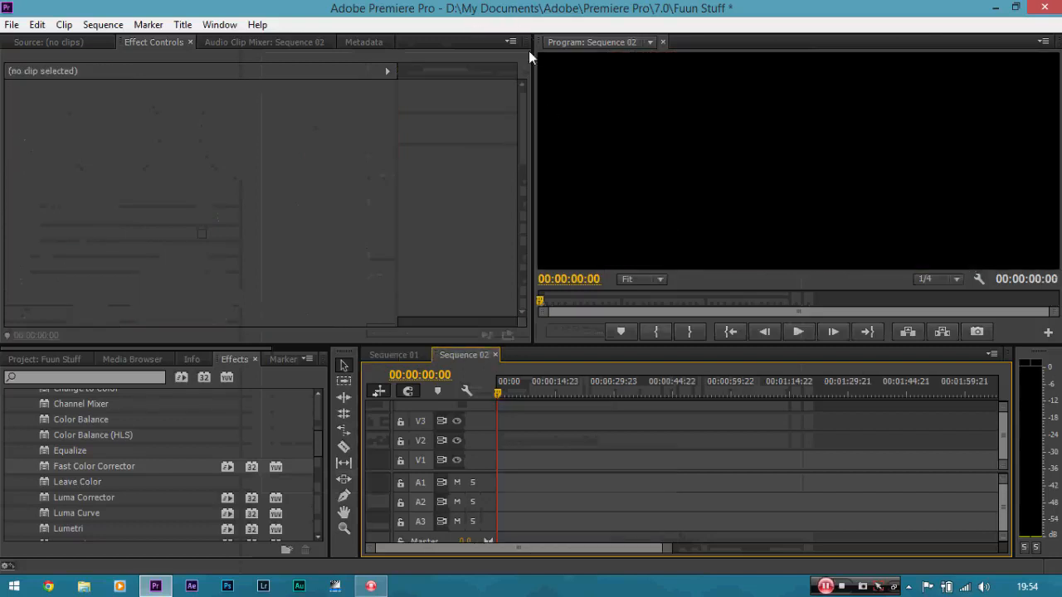
left_click(411, 356)
left_click(459, 354)
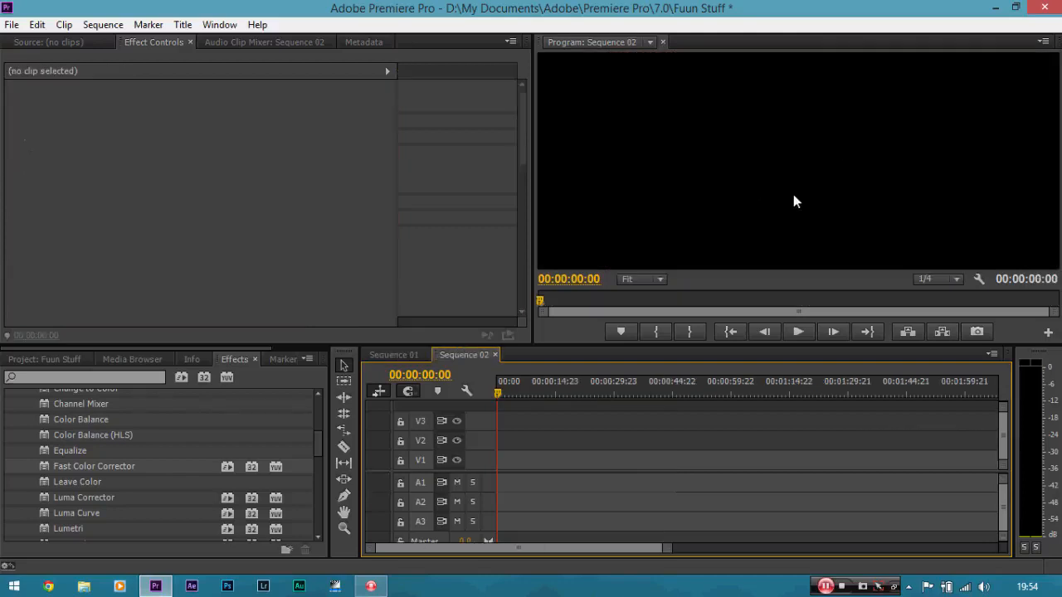
left_click(405, 355)
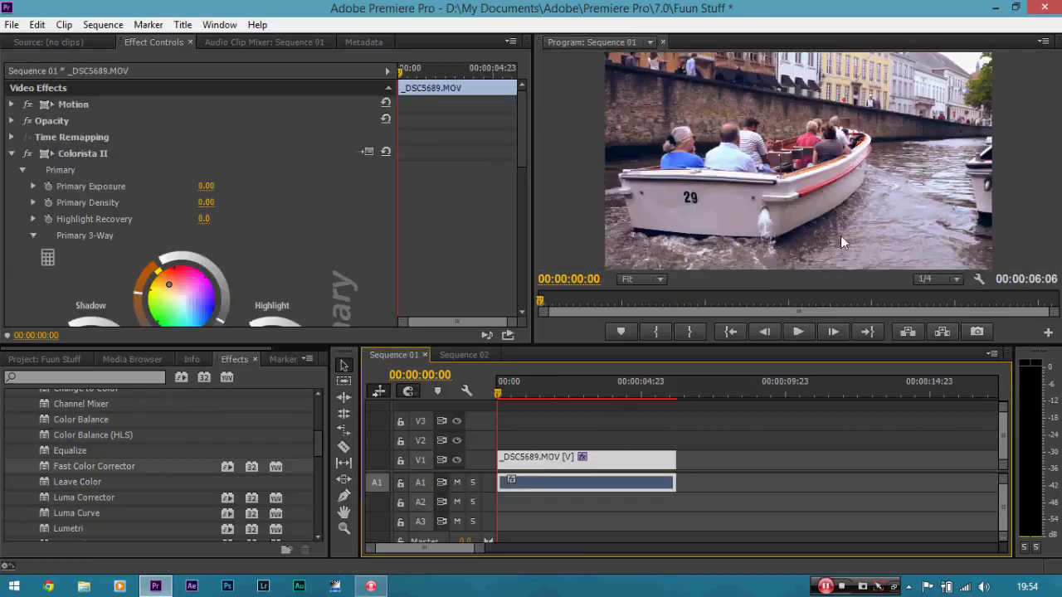
Copy the graded _DSC5689.MOV clip from Sequence 01 and paste it at the start of Sequence 02
right_click(640, 463)
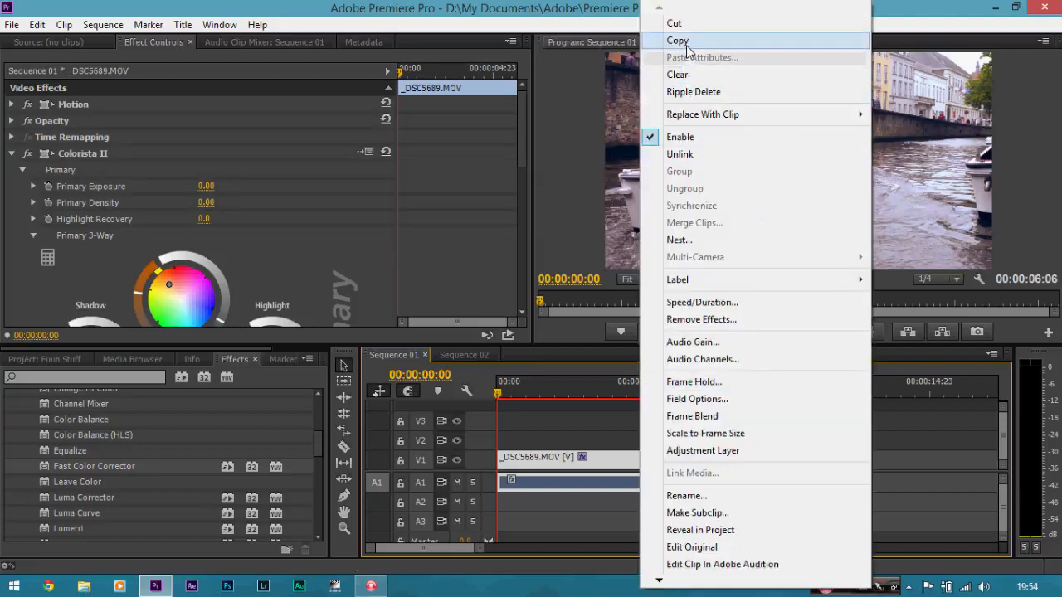
left_click(677, 40)
mouse_move(523, 110)
left_mouse_down()
mouse_move(515, 257)
mouse_move(515, 113)
left_mouse_up()
left_click(483, 360)
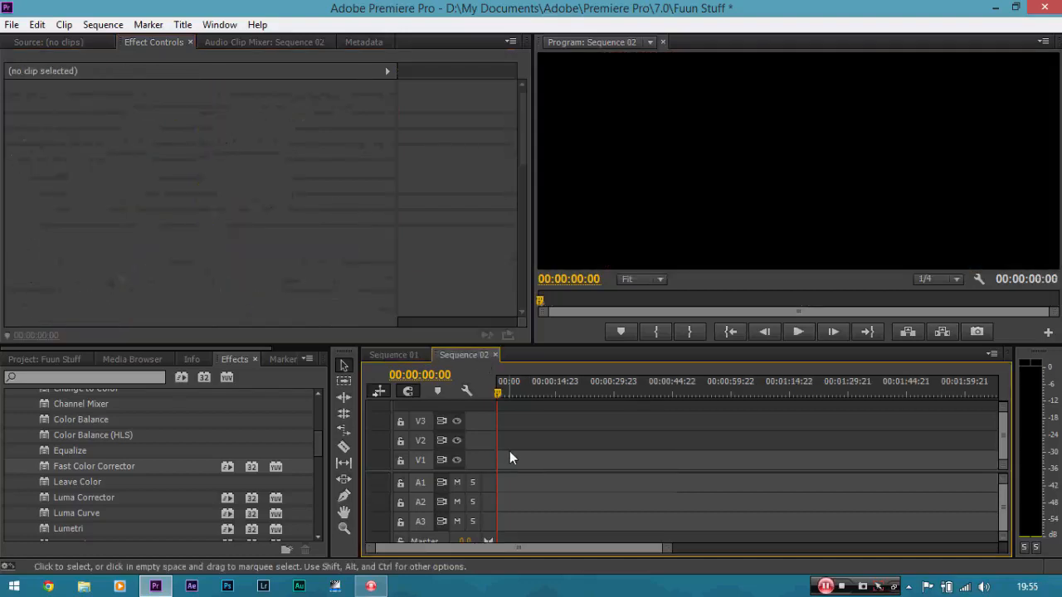
left_click(508, 458)
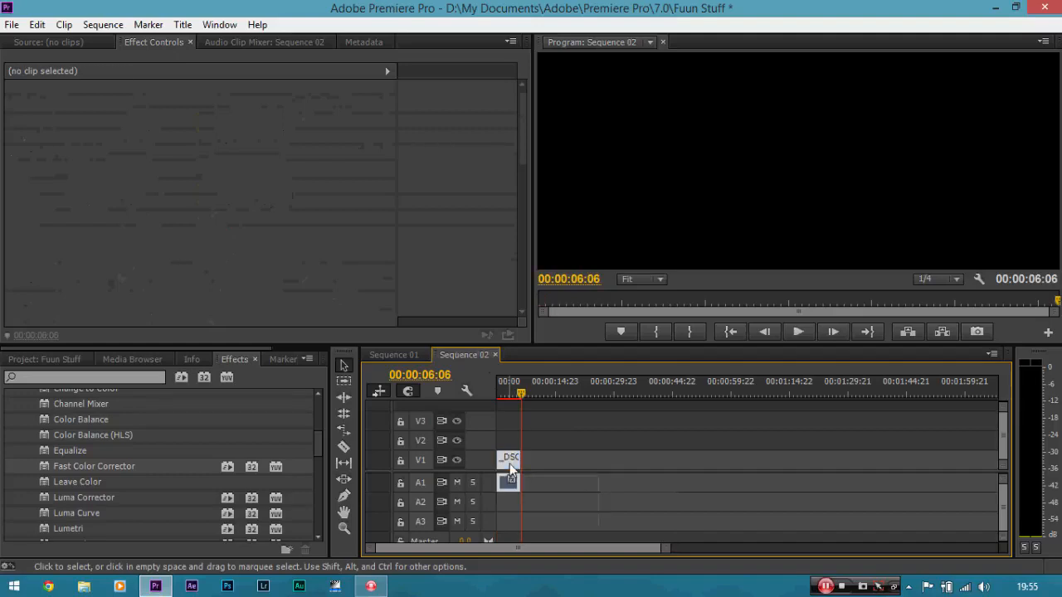
Magnify Sequence 02's timeline and play the first second or so of the pasted clip from the beginning
left_click(517, 391)
left_click_drag(517, 387, 498, 392)
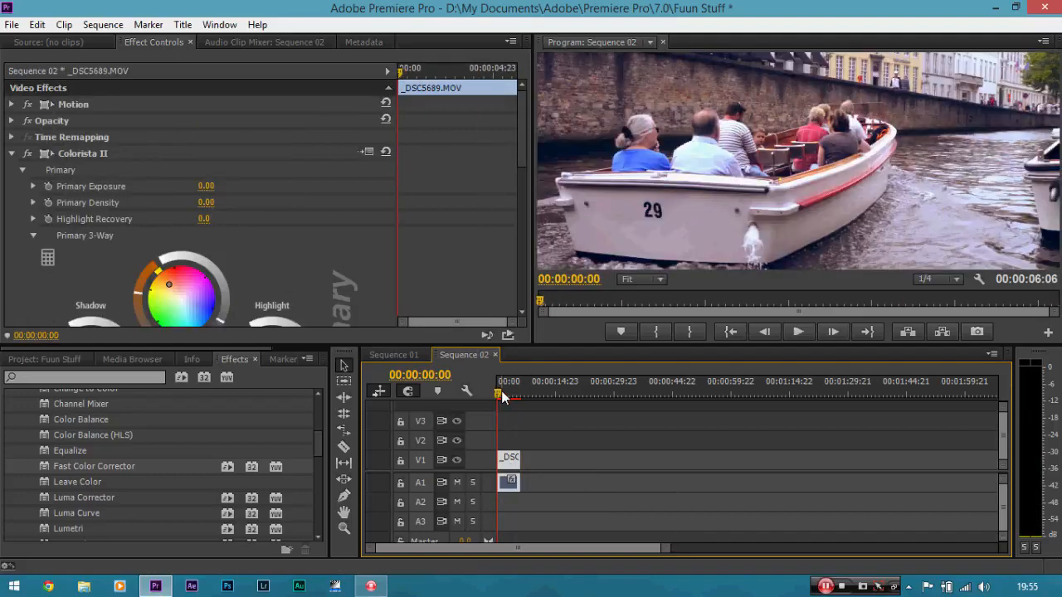
key("equal")
key("equal")
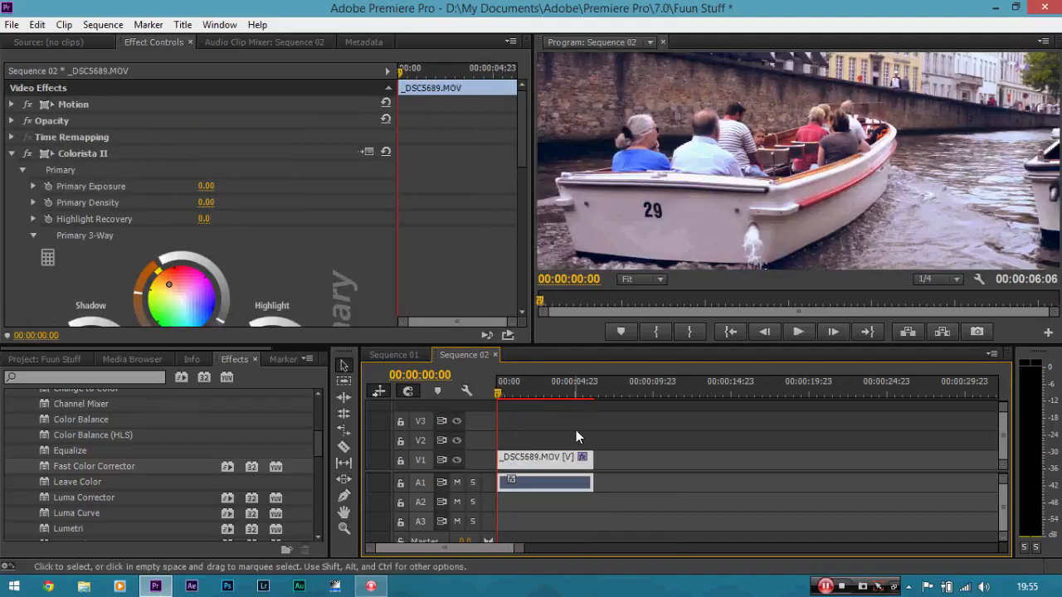
key("space")
key("space")
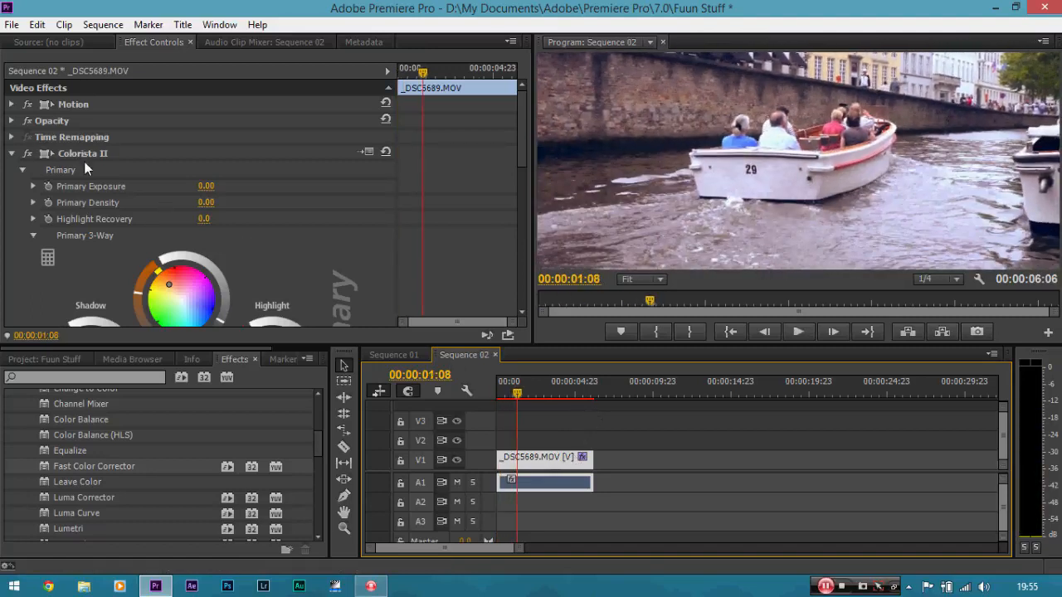
Reframe the clip in Sequence 02 by setting its vertical Motion position to 513
left_click(12, 106)
left_click_drag(252, 121, 345, 120)
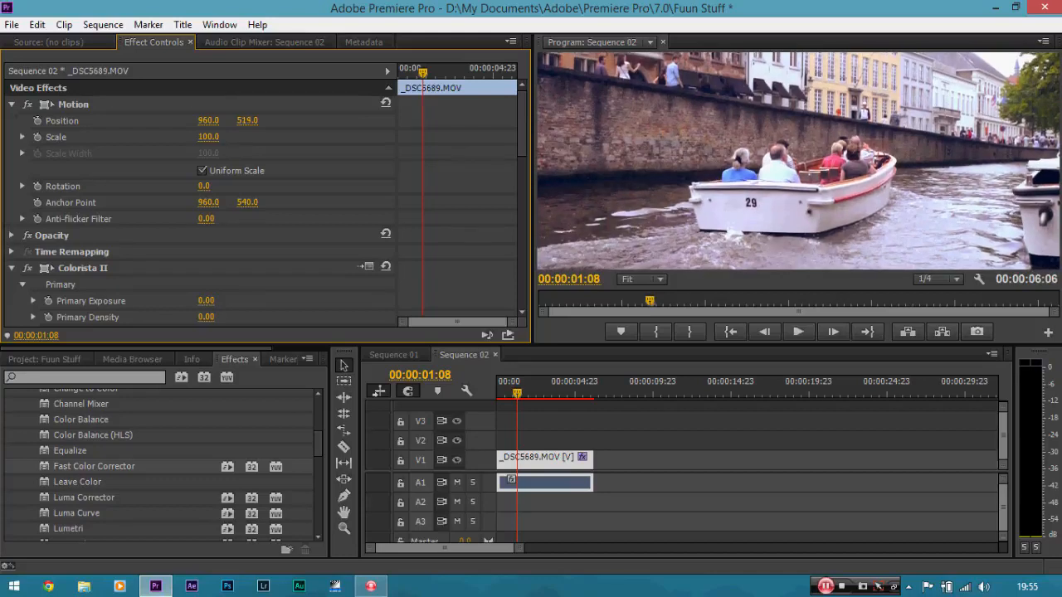
left_click(570, 450)
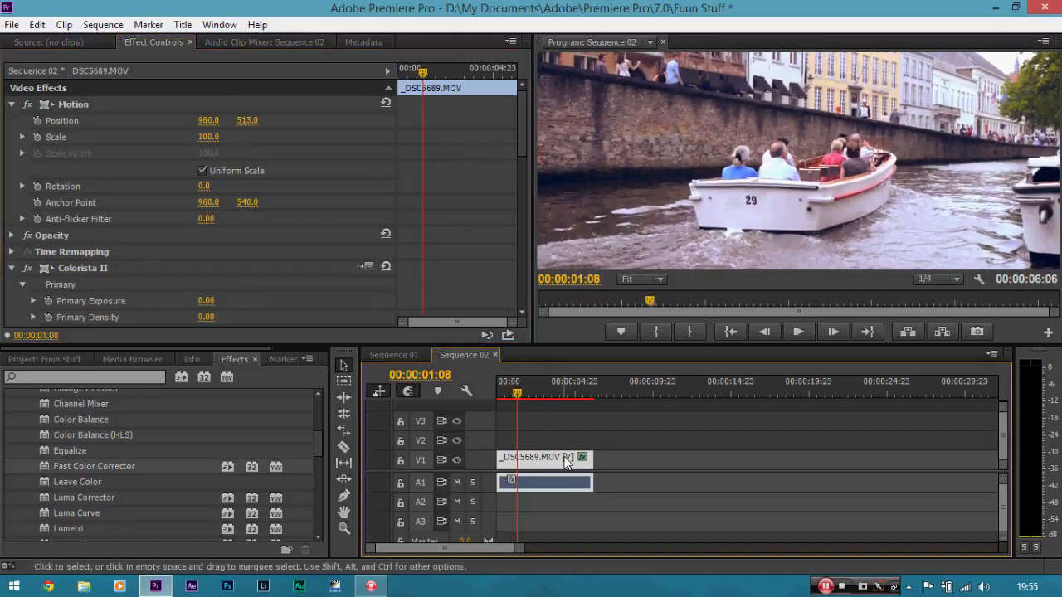
Magnify the Program monitor to 150% and pan to the number on the boat's stern to inspect the image
left_click(659, 280)
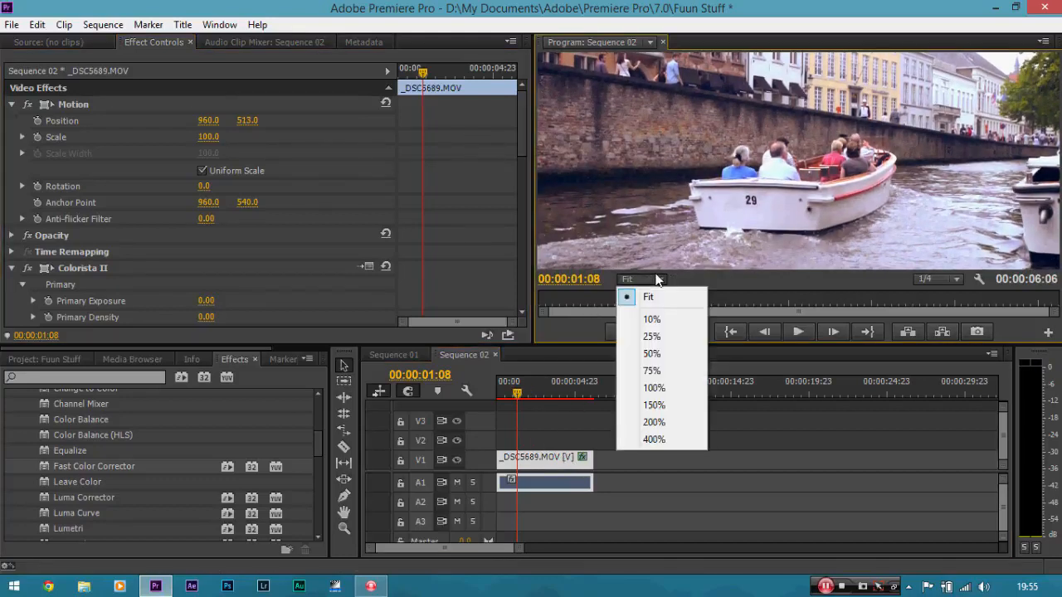
left_click(663, 404)
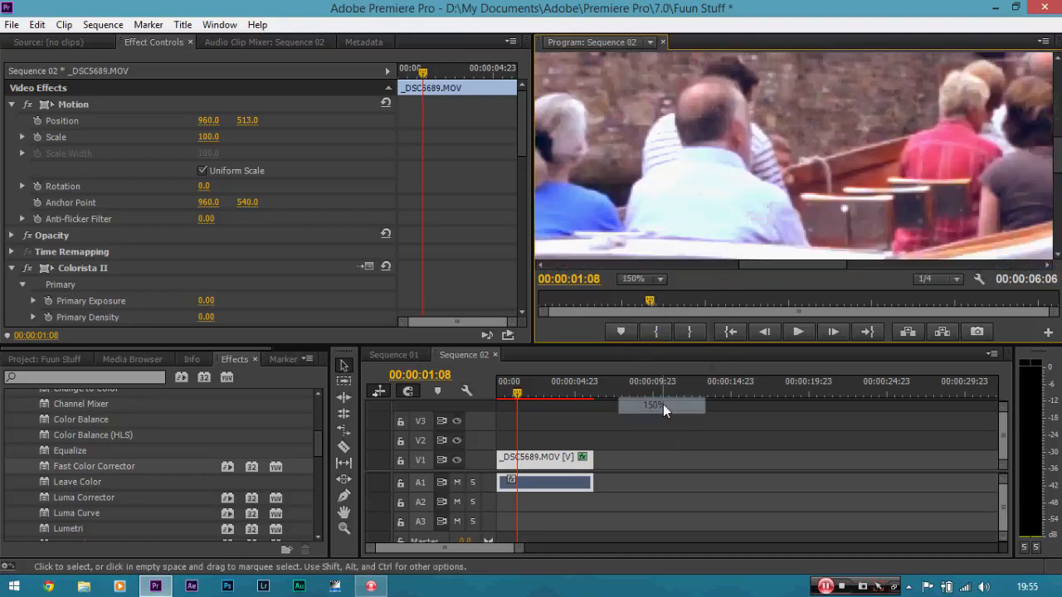
key("h")
left_click_drag(776, 200, 932, 102)
left_click_drag(804, 183, 806, 171)
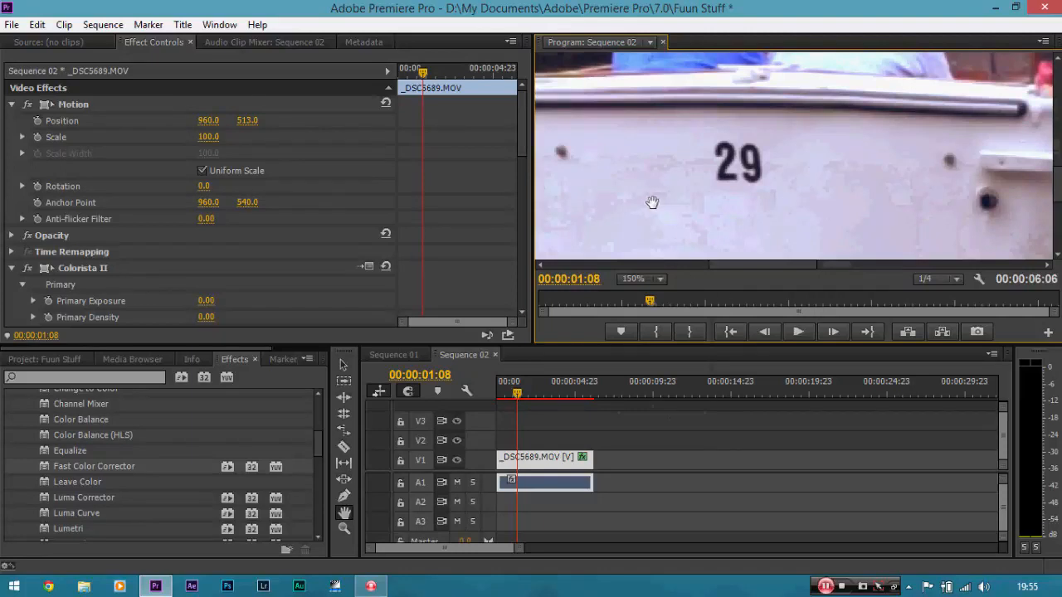
Find the Sharpen video effect and apply it to the _DSC5689.MOV clip in Sequence 02
left_click(126, 378)
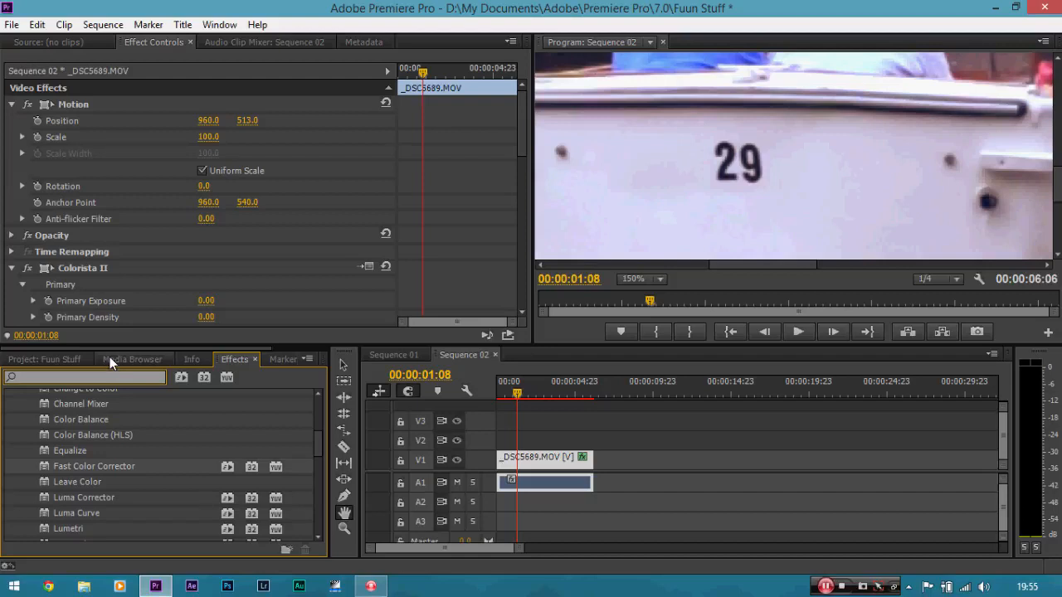
type("s")
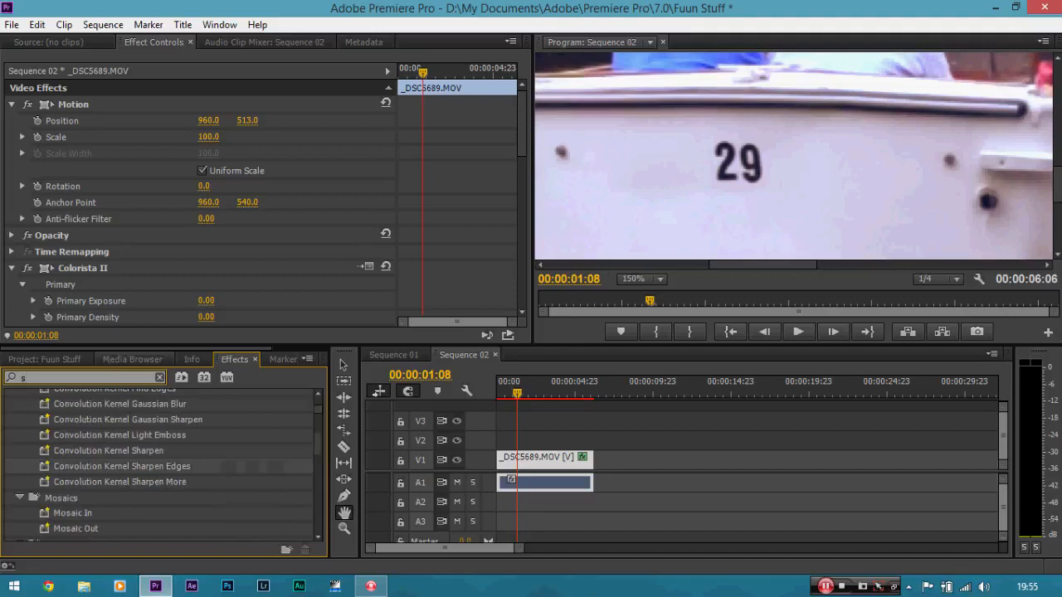
type("har")
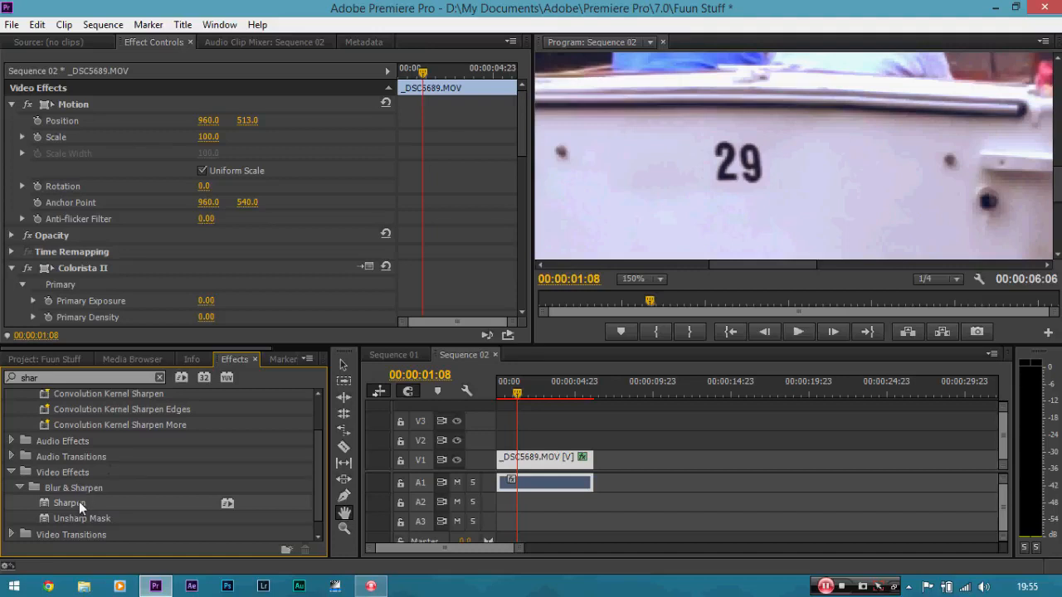
left_click_drag(79, 502, 523, 457)
Set the clip's Sharpen Amount to 20
left_click_drag(522, 108, 515, 289)
left_click(202, 253)
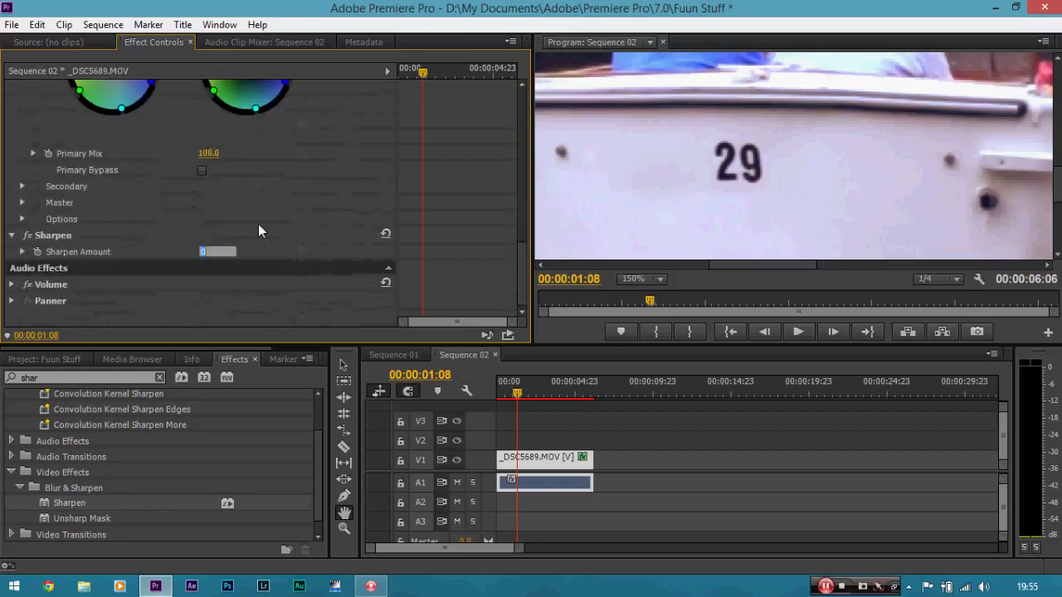
key("Return")
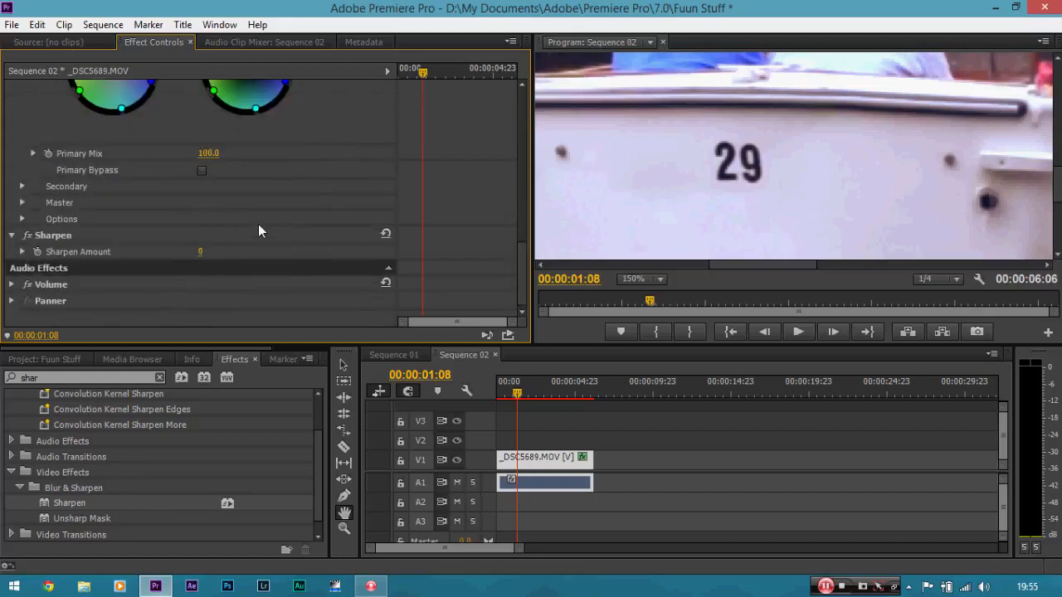
left_click(202, 253)
type("20")
key("Return")
Switch the Sharpen effect and the Colorista II effect off and back on to compare the image with and without each
left_click(32, 237)
left_click(30, 238)
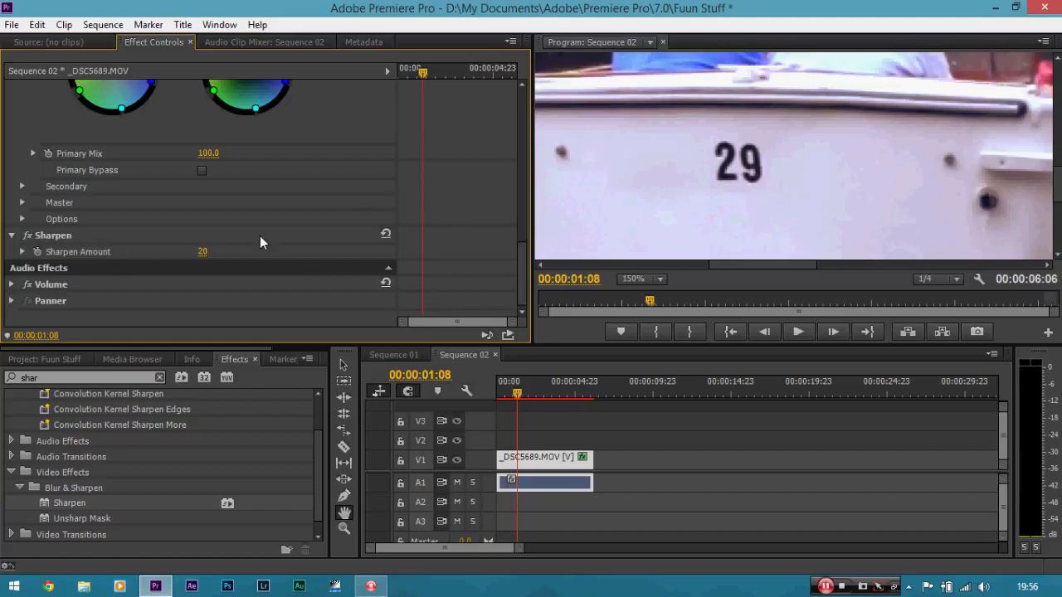
left_click_drag(519, 266, 526, 217)
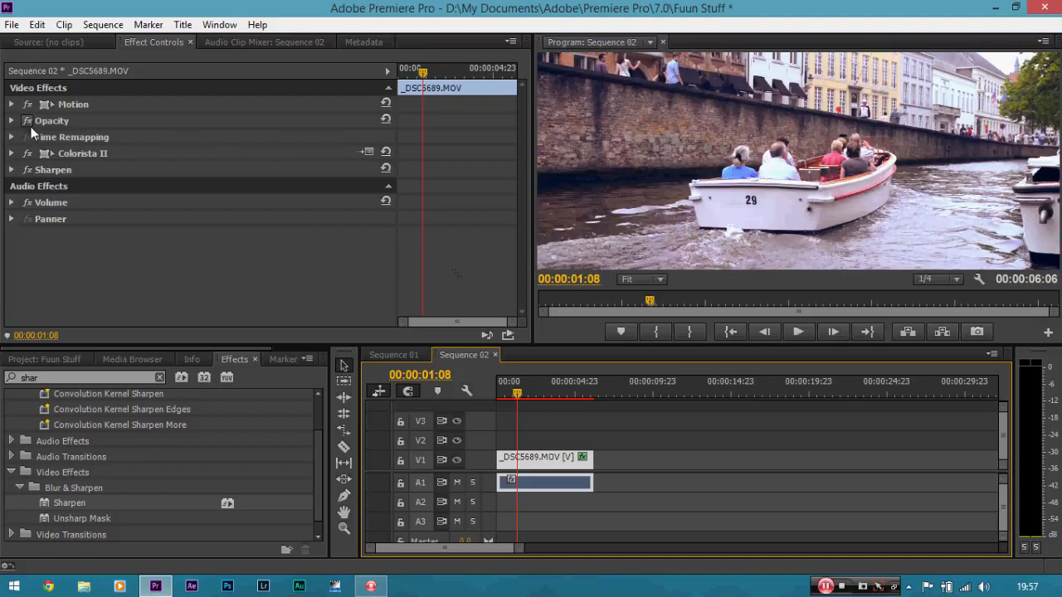
left_click(29, 156)
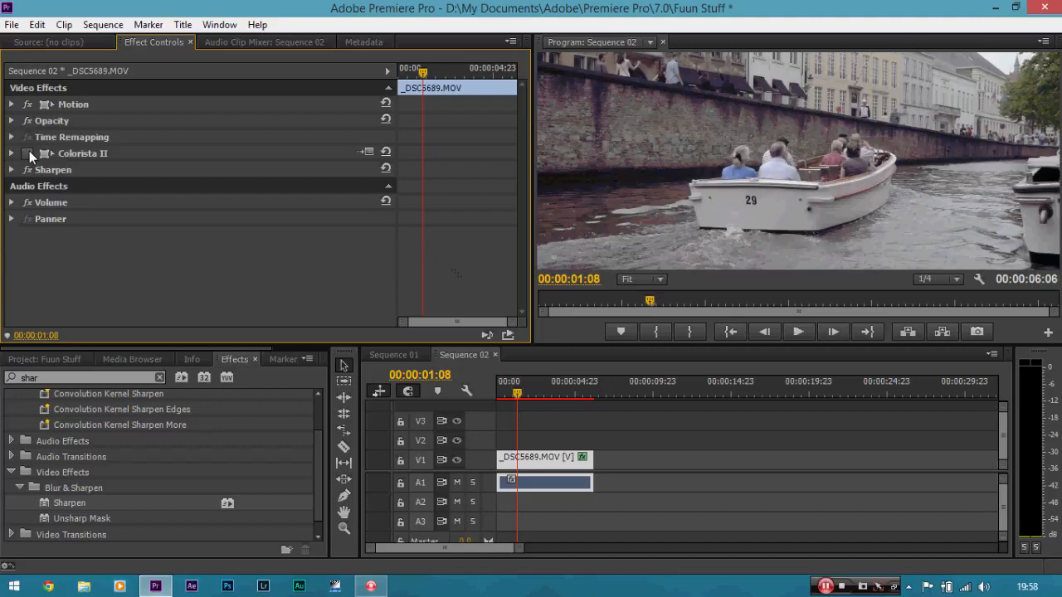
left_click(29, 153)
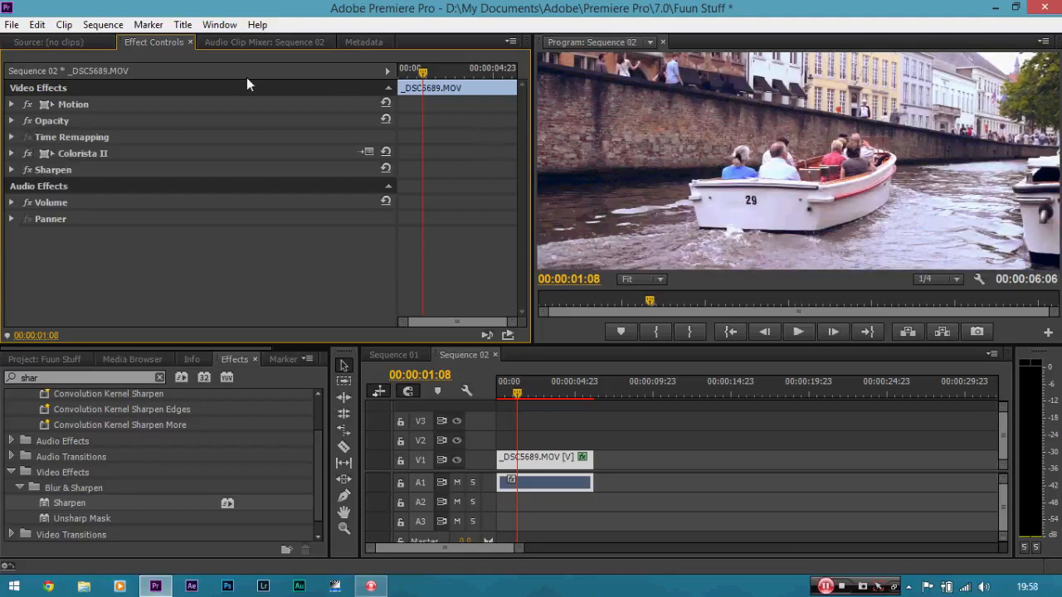
Open the media export settings for Sequence 02 and set the export format to H.264
left_click(5, 26)
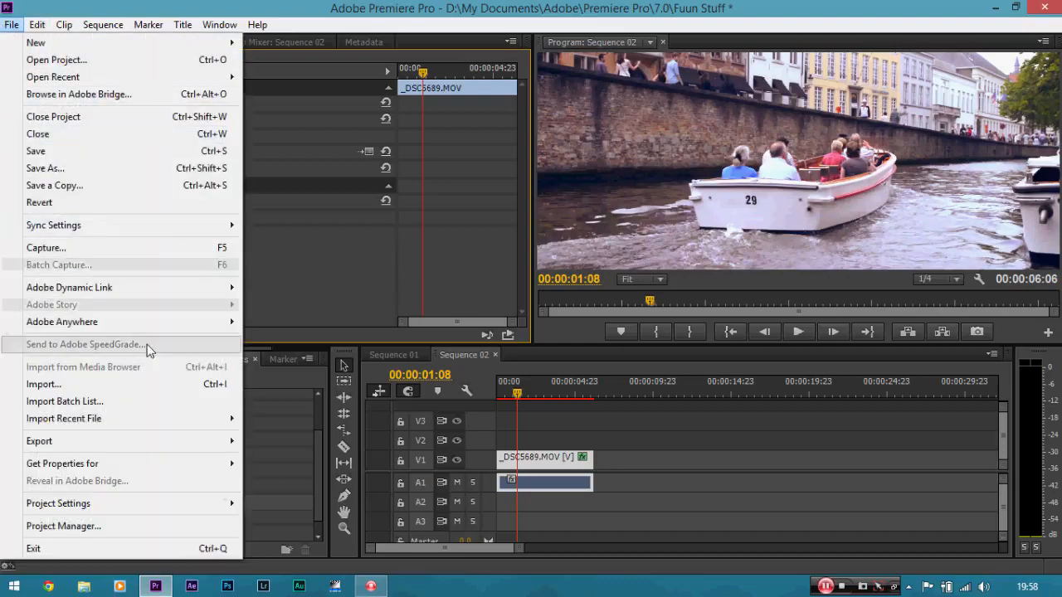
mouse_move(115, 446)
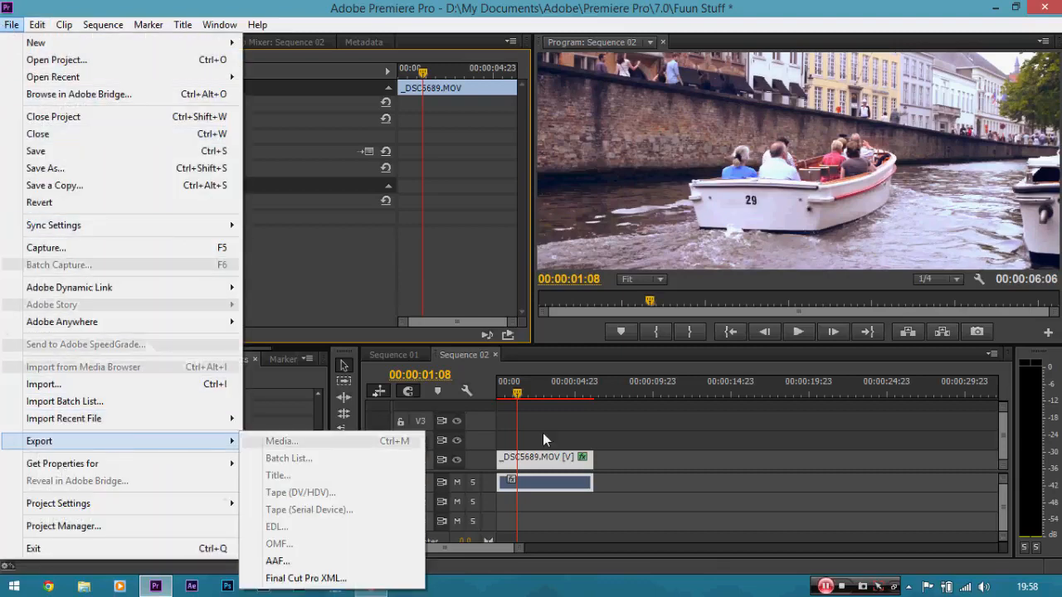
left_click(530, 461)
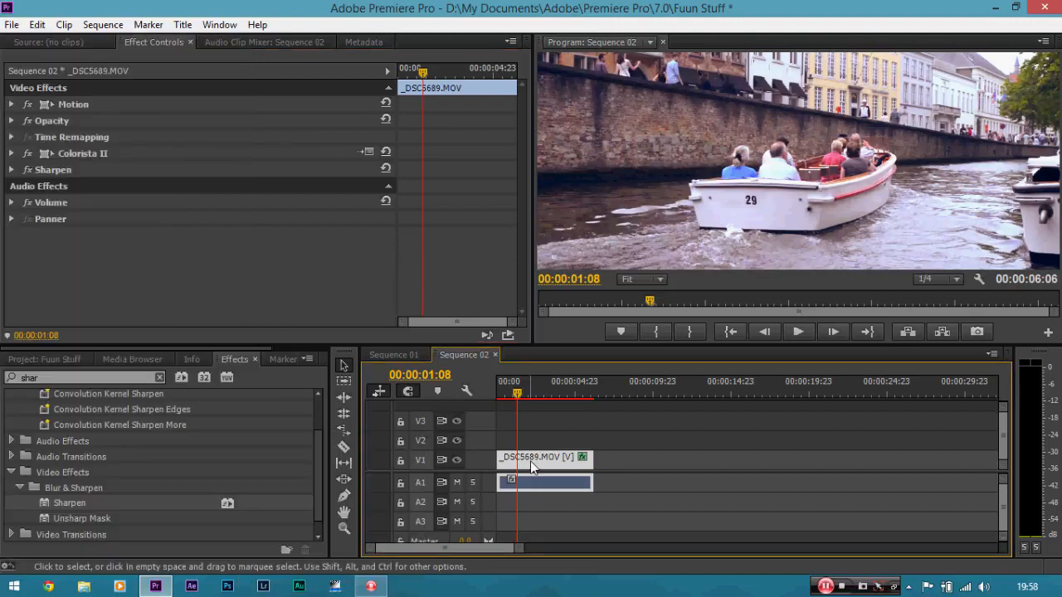
left_click(11, 24)
mouse_move(148, 447)
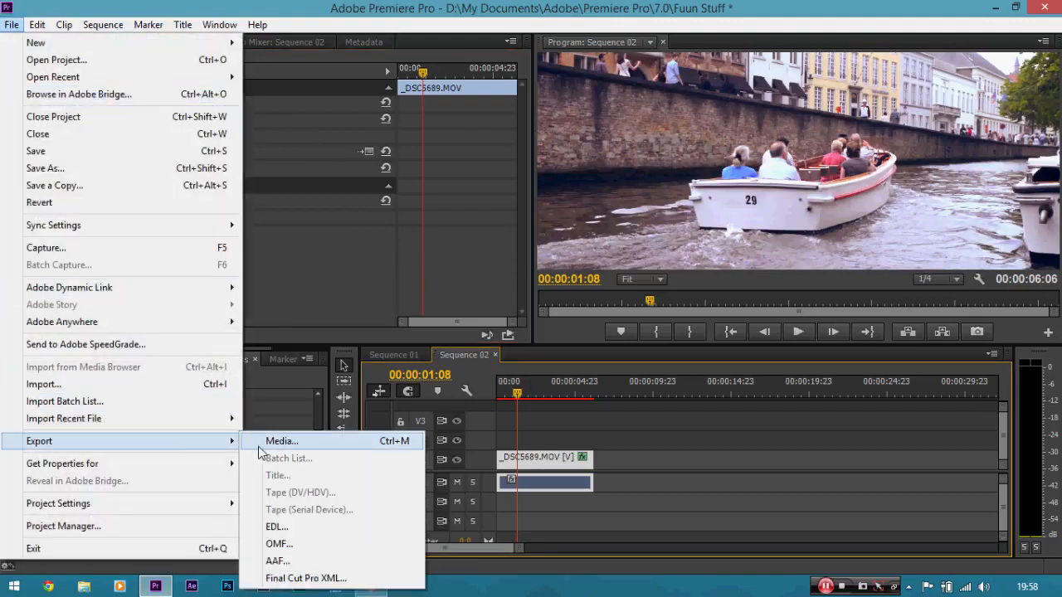
left_click(256, 442)
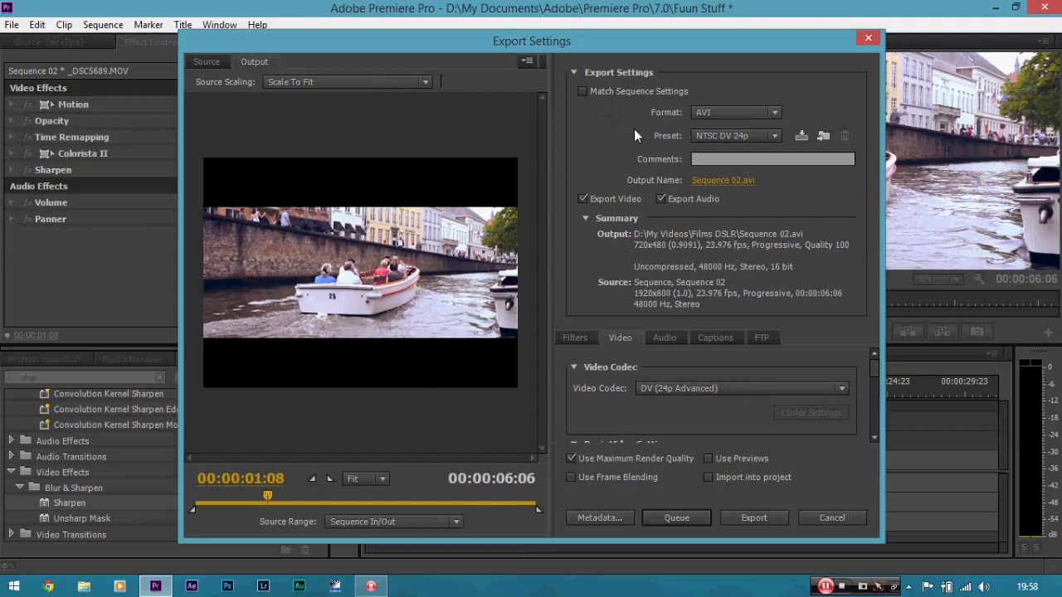
left_click(735, 116)
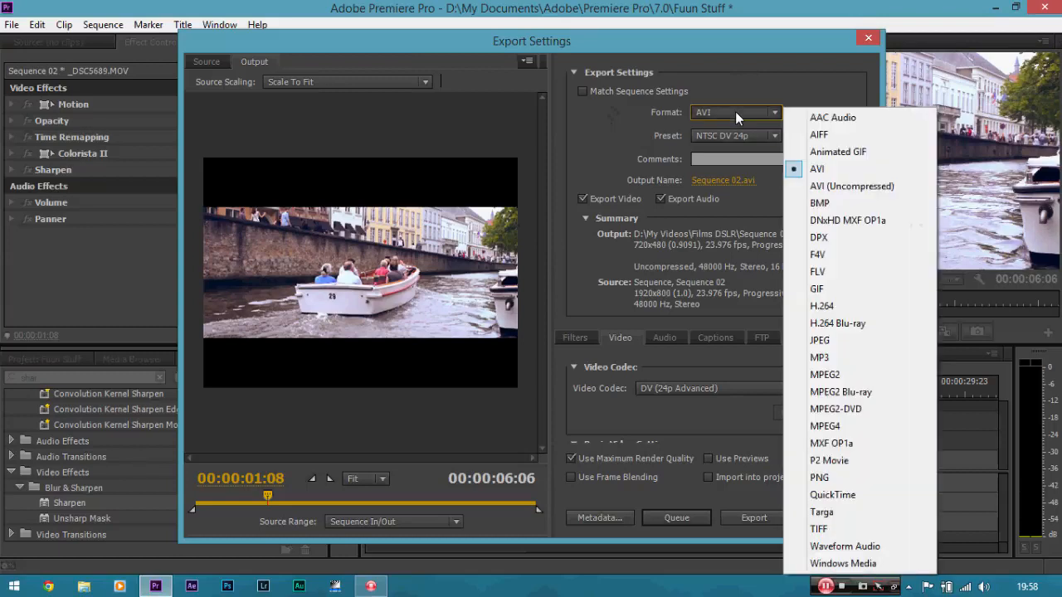
left_click(815, 306)
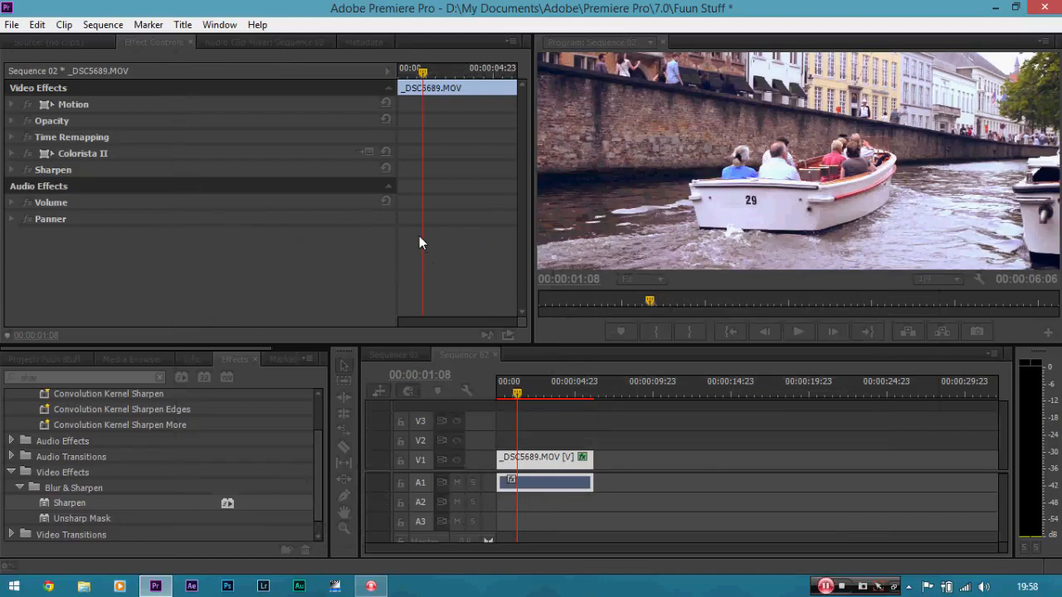
Reopen the export settings for Sequence 02 and choose the Match Source - High bitrate preset with the H.264 format
key("ctrl+m")
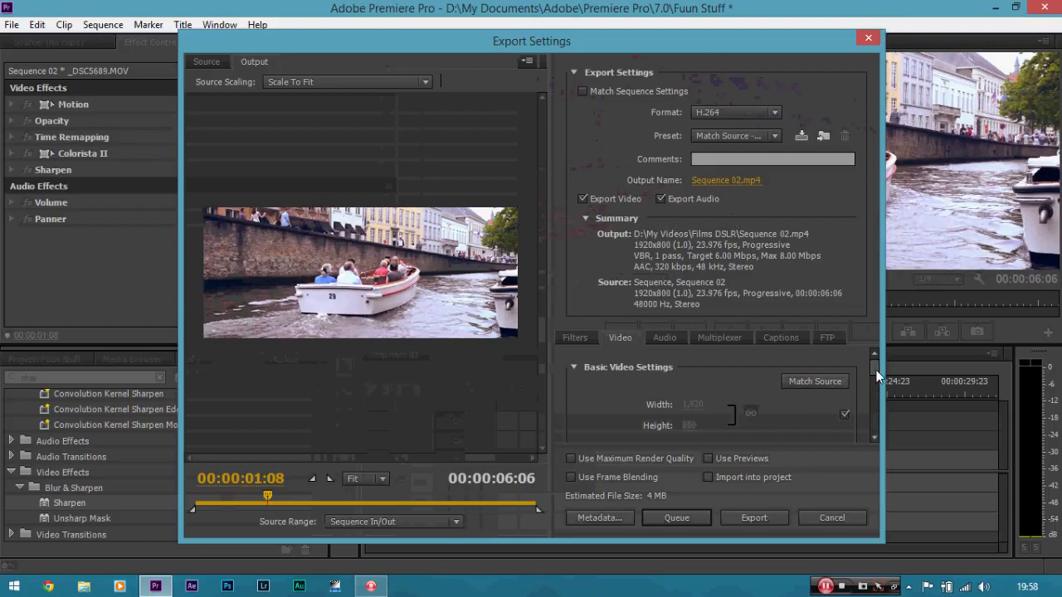
left_click(758, 114)
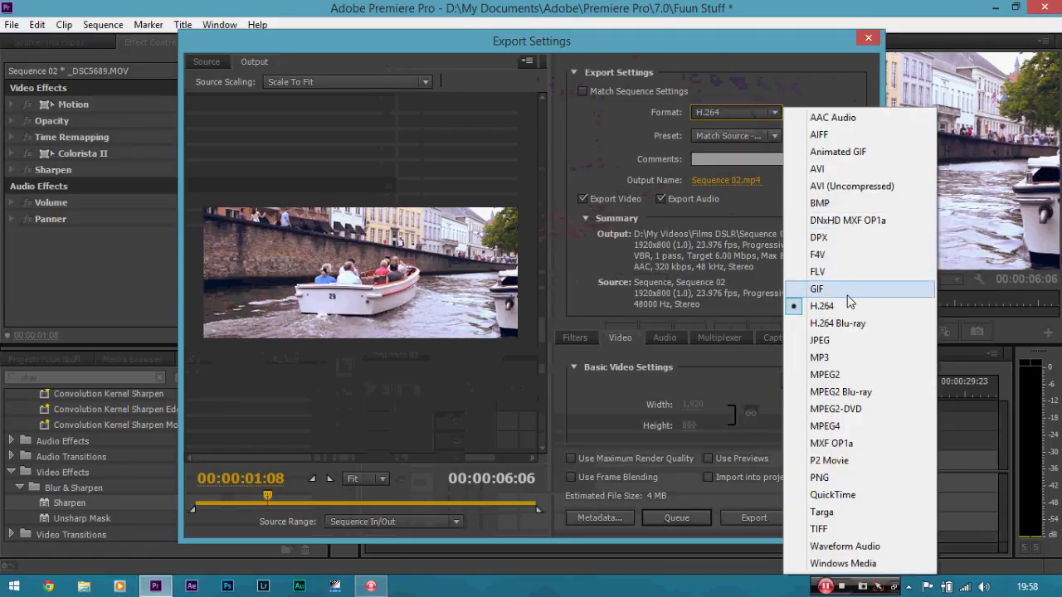
left_click(743, 135)
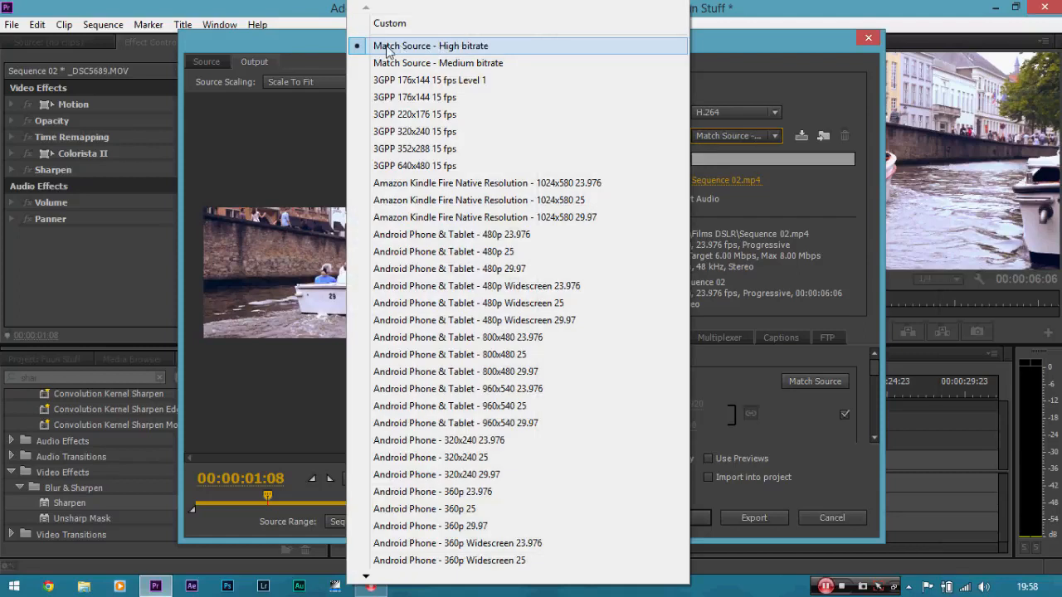
left_click(449, 49)
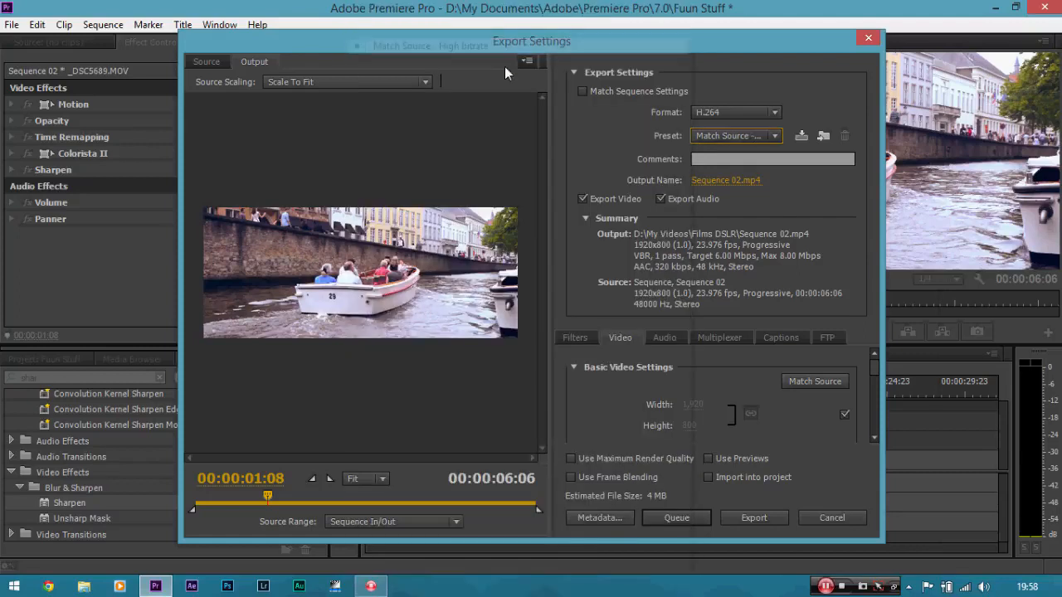
Review the export's video settings, from frame size, profile and level through to the bitrate settings
mouse_move(878, 371)
left_mouse_down()
mouse_move(881, 408)
mouse_move(875, 370)
left_mouse_up()
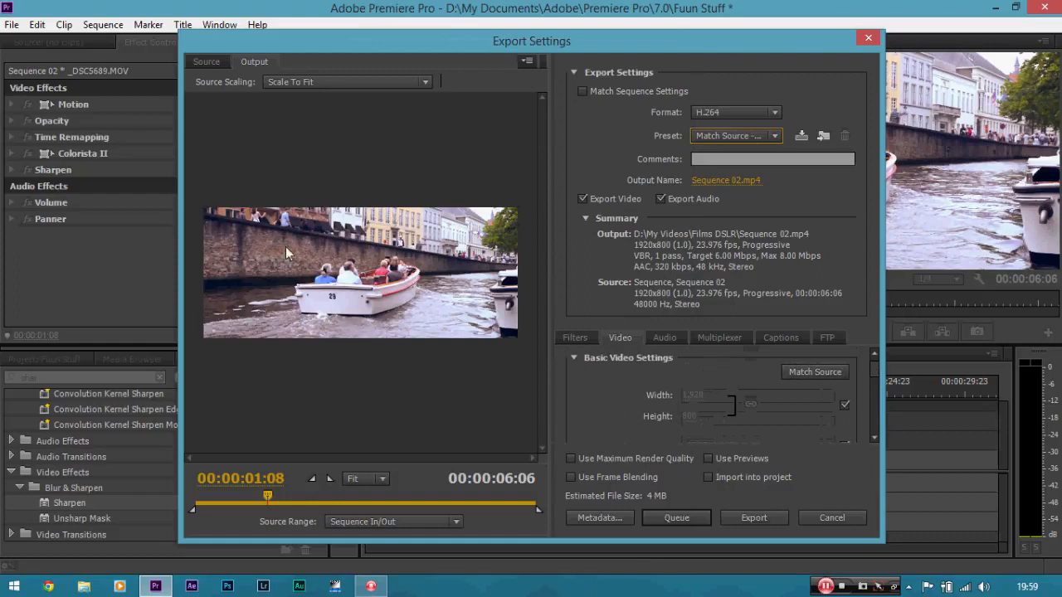
left_click_drag(880, 375, 879, 399)
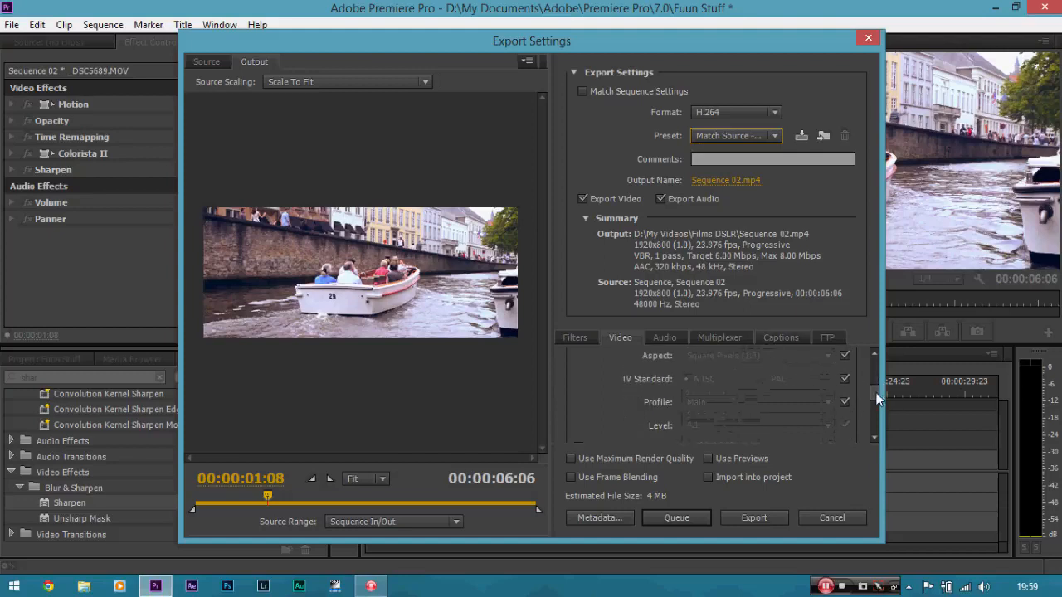
scroll(877, 396, "down", 2)
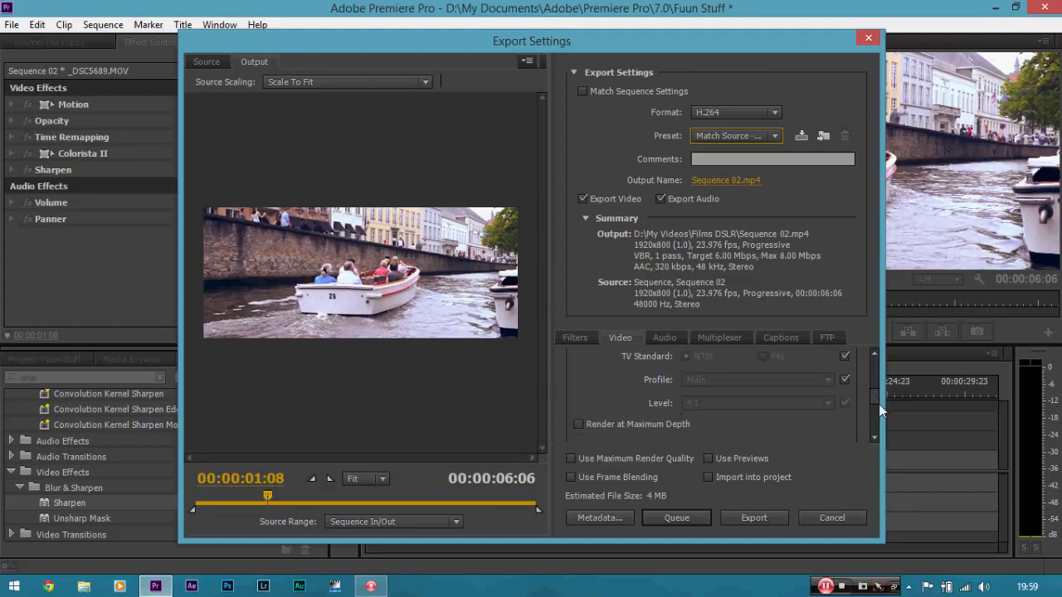
scroll(877, 415, "down", 3)
scroll(877, 415, "down", 2)
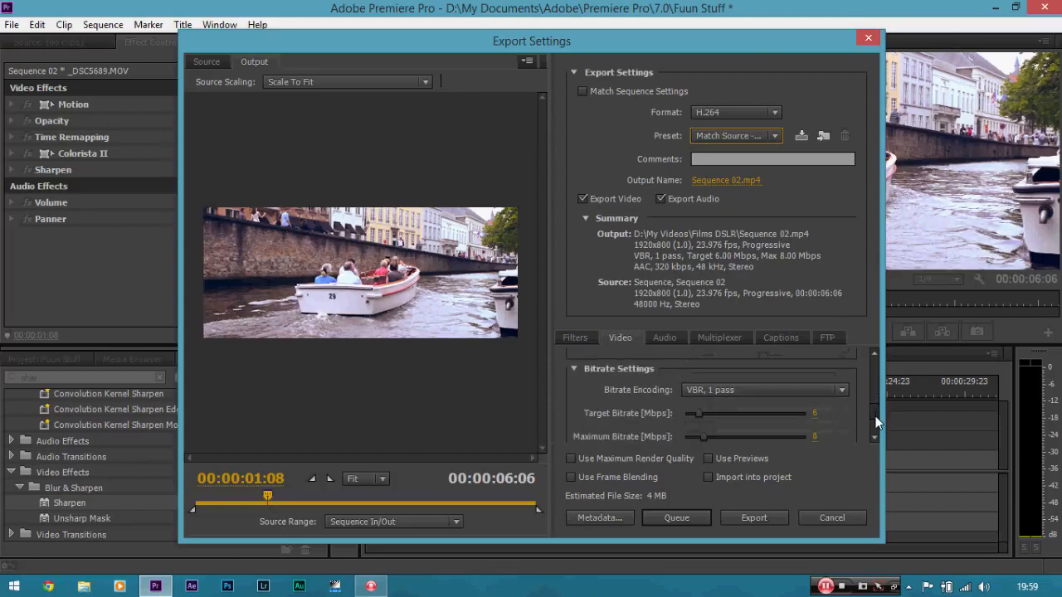
scroll(877, 417, "up", 4)
scroll(879, 419, "down", 4)
scroll(878, 420, "down", 5)
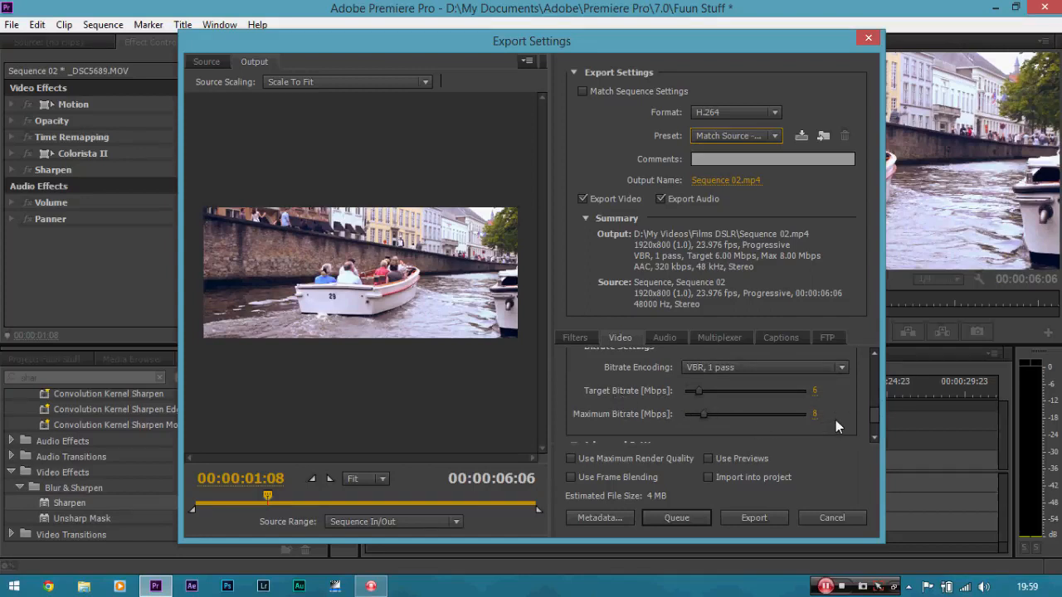
Set the export's target bitrate to 20 Mbps
left_click(814, 390)
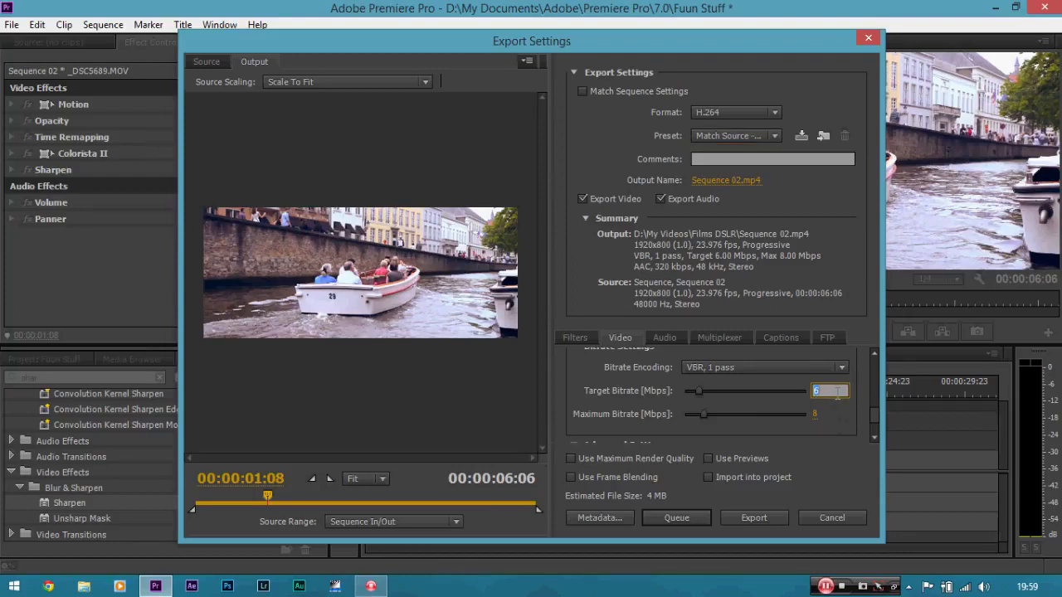
type("20")
key("Return")
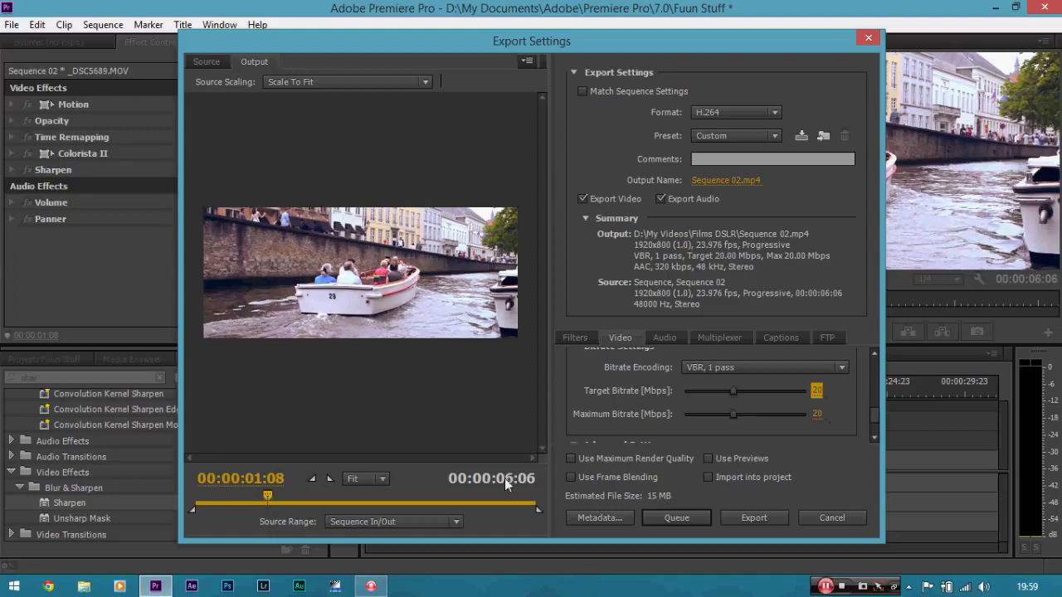
Set both the target bitrate and the maximum bitrate of the export to 5 Mbps
left_click(817, 390)
type("5")
key("Return")
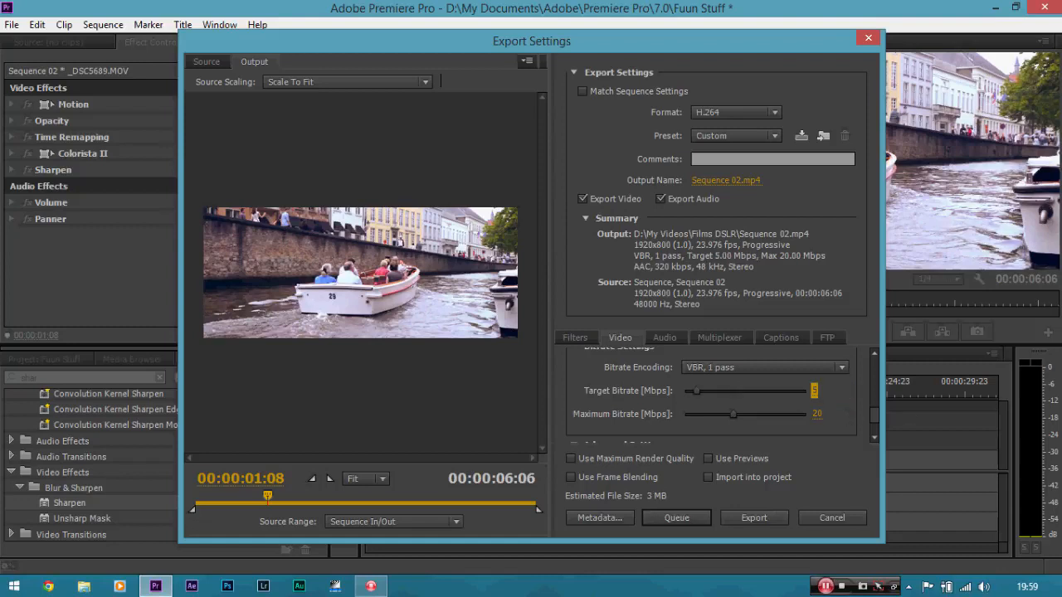
left_click(815, 414)
type("5")
key("Return")
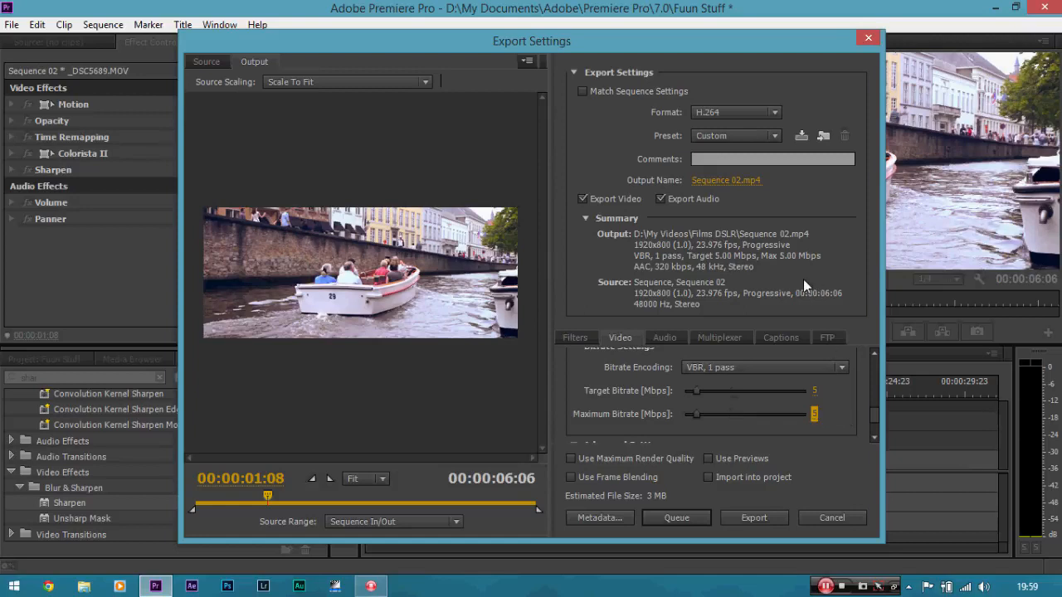